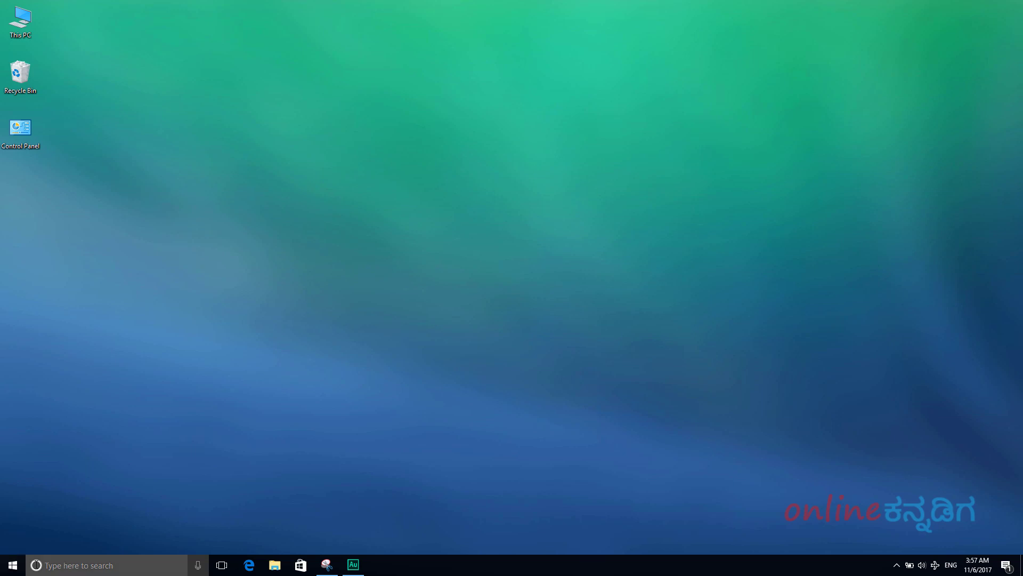
- Launch Notepad from the taskbar search and place the cursor in the blank Untitled document
{"action": "left_click", "coordinate": [105, 566]}
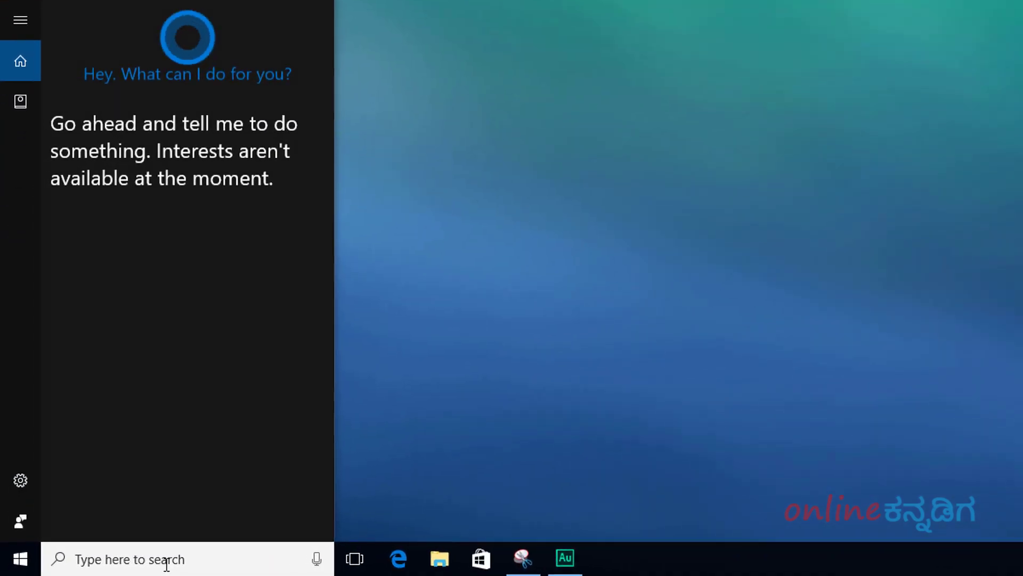
{"action": "type", "text": "notepad"}
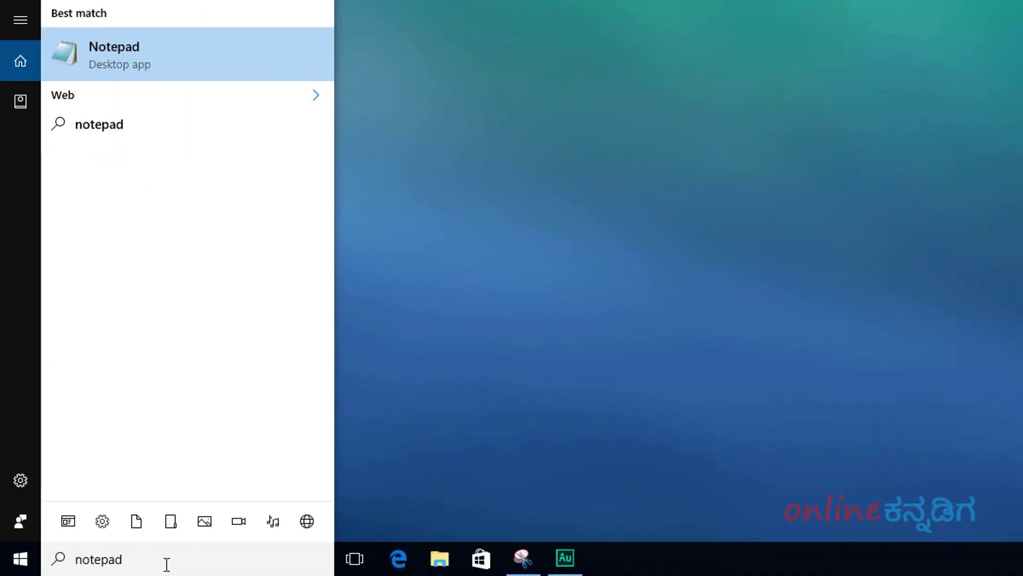
{"action": "left_click", "coordinate": [171, 58]}
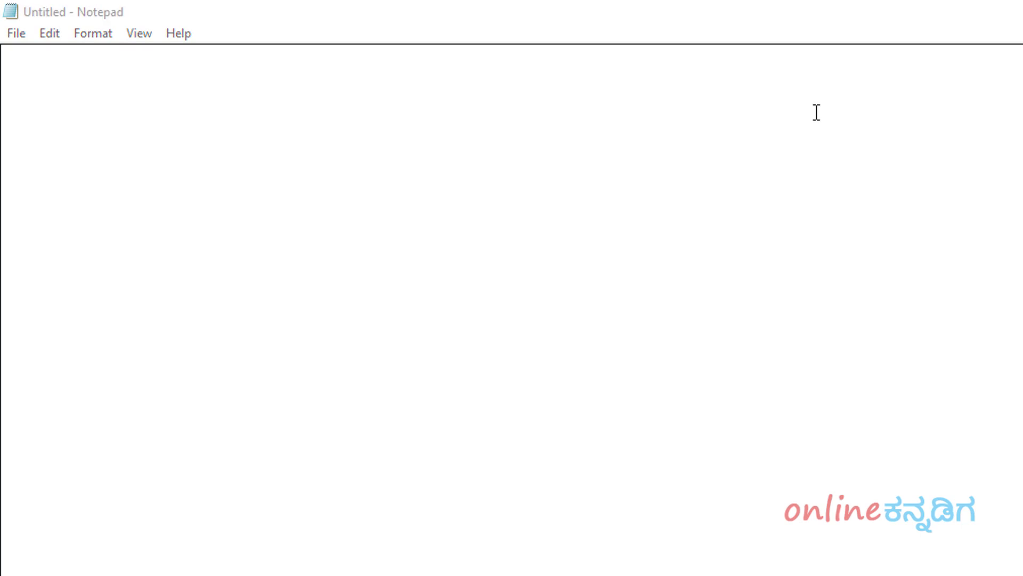
{"action": "left_click", "coordinate": [470, 95]}
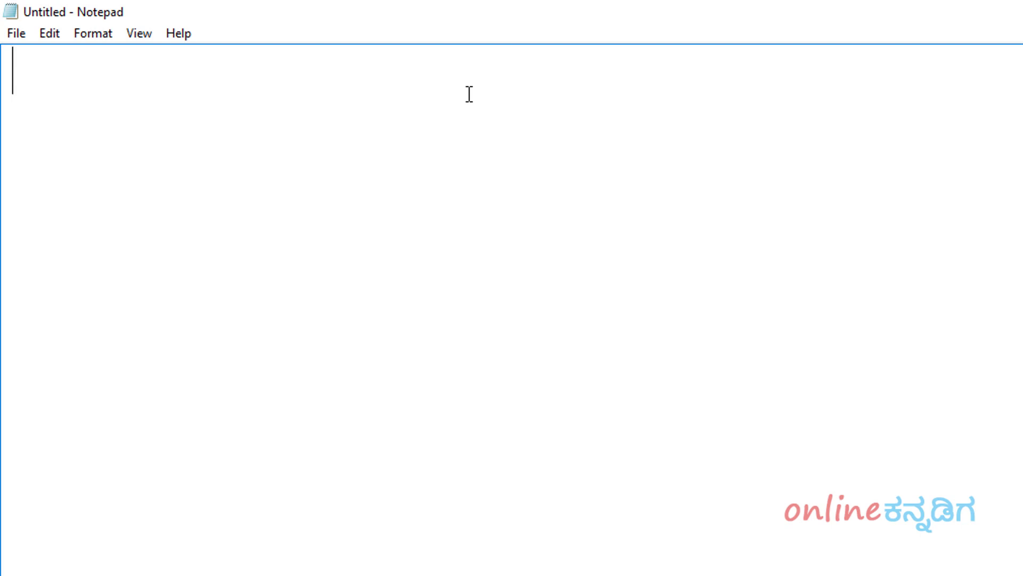
- Write the lines 'Dim sapi' and 'set sapi = CreateObject("sapi.spvoice")'
{"action": "type", "text": "Dim"}
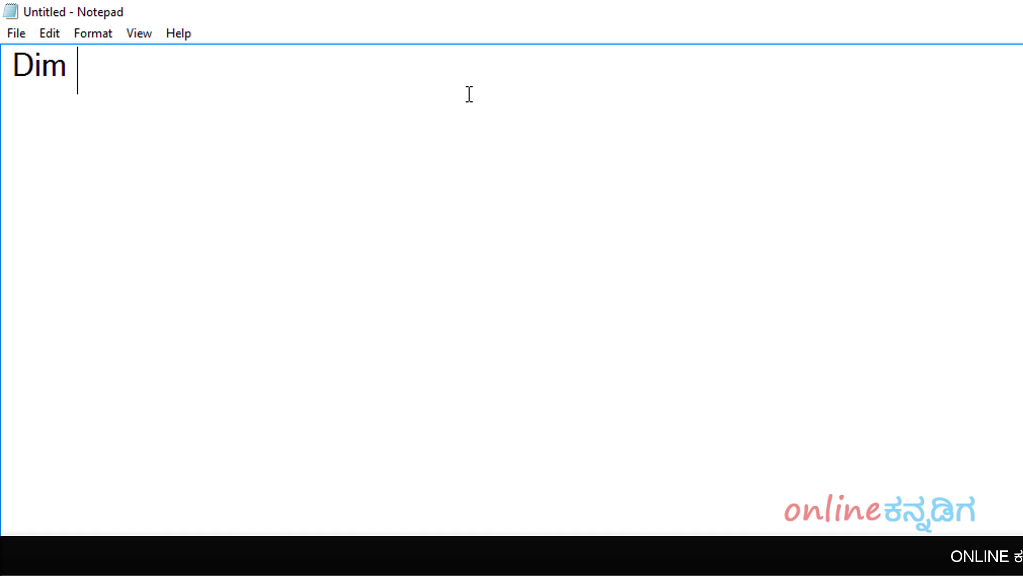
{"action": "type", "text": " sapi"}
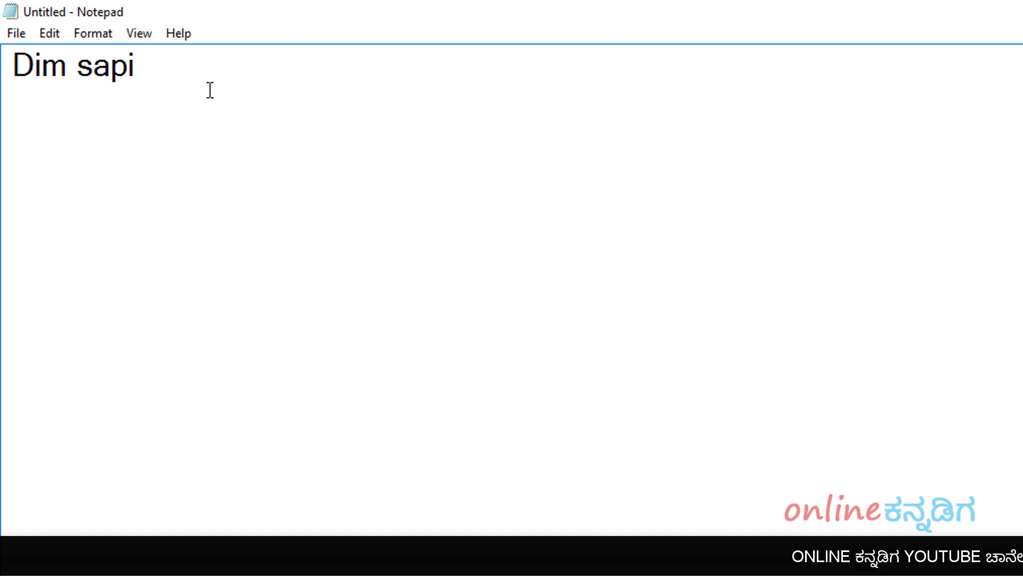
{"action": "key", "text": "Return"}
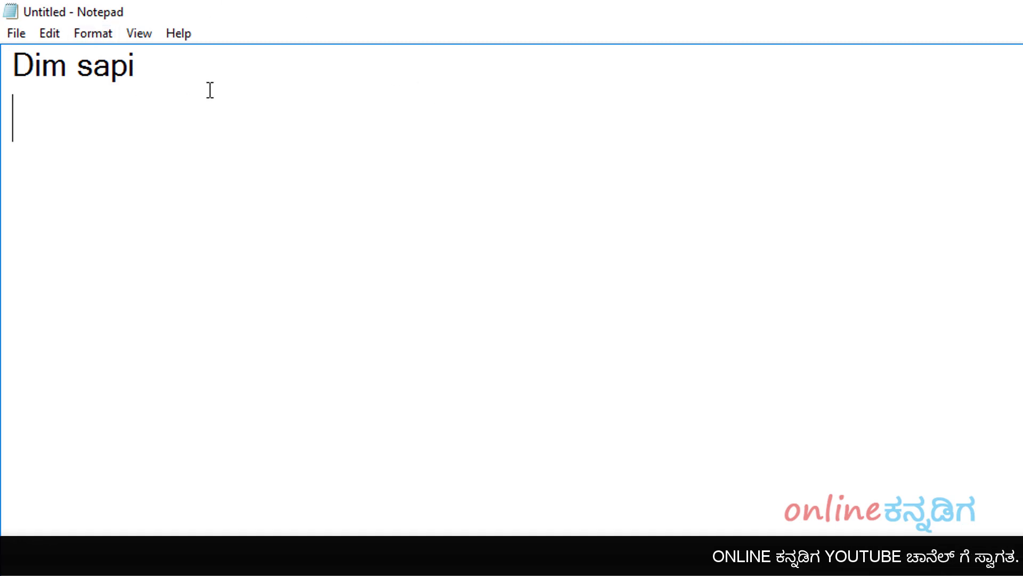
{"action": "type", "text": "set"}
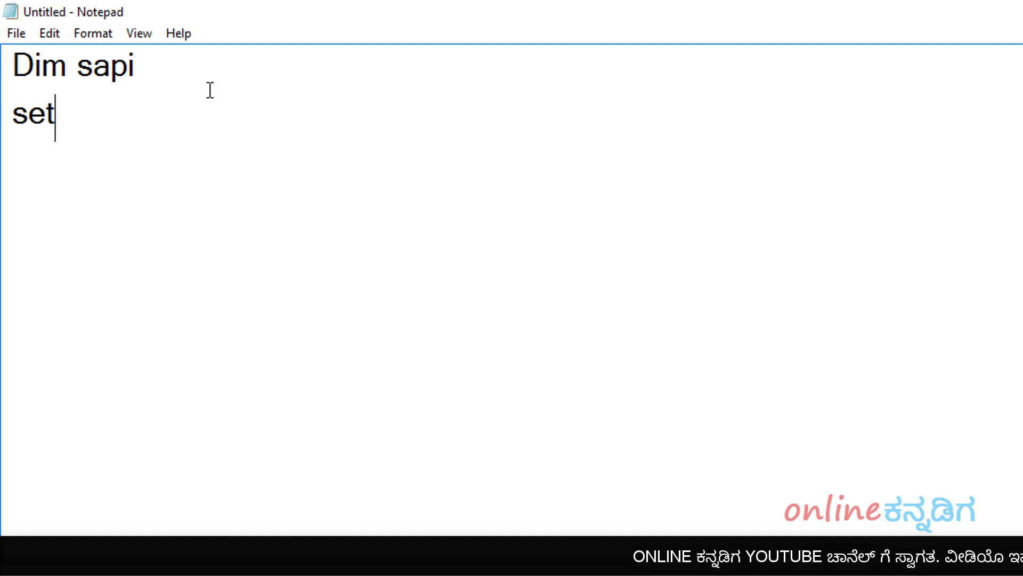
{"action": "type", "text": " sa"}
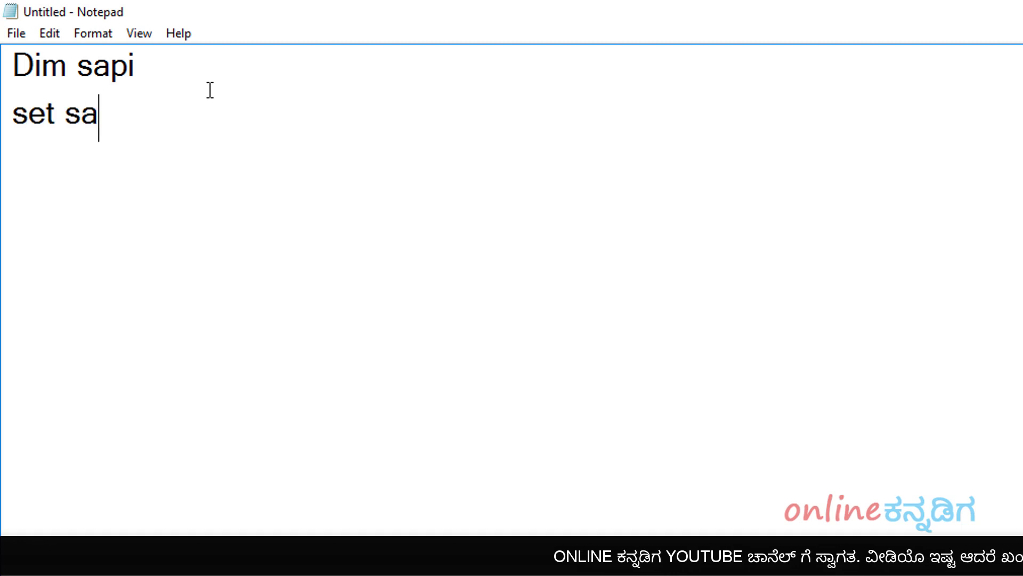
{"action": "type", "text": "pi = "}
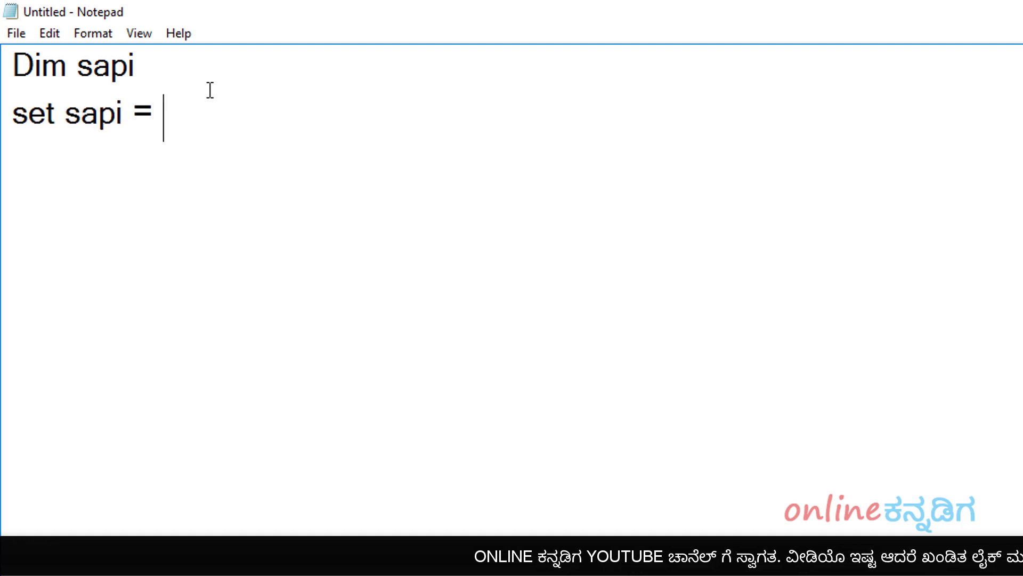
{"action": "type", "text": "Create"}
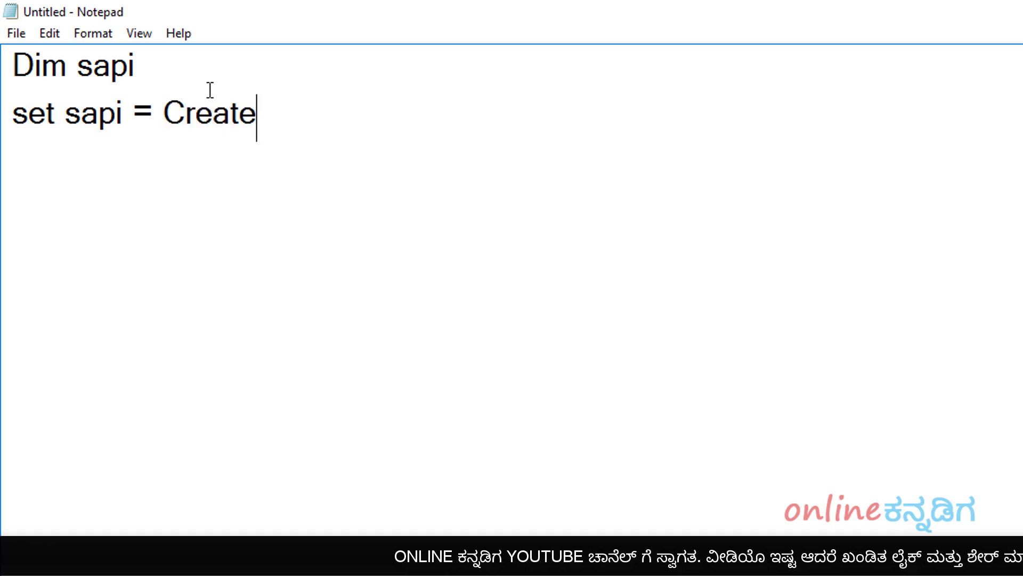
{"action": "type", "text": "Object()"}
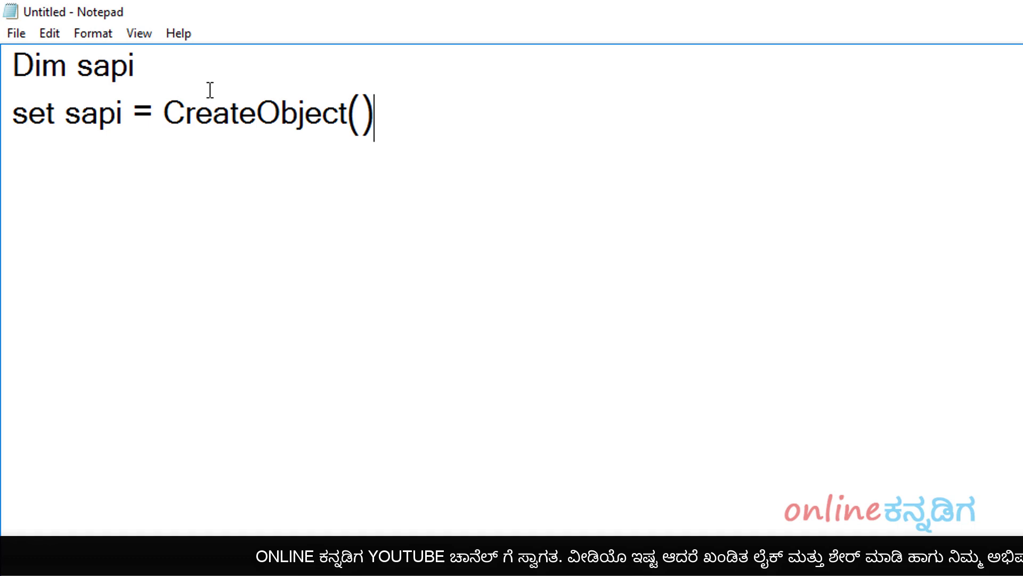
{"action": "key", "text": "Left"}
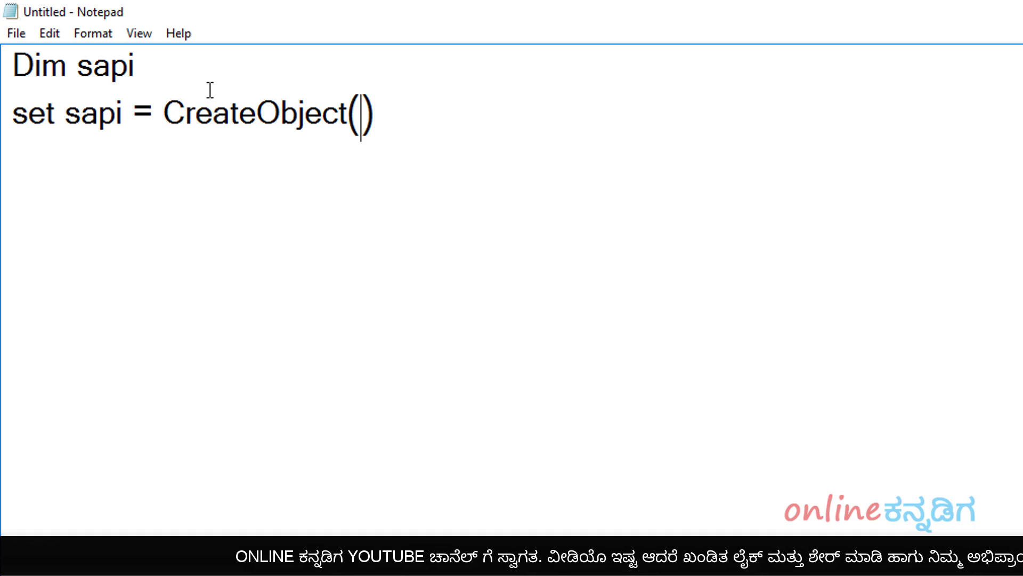
{"action": "type", "text": "\"\""}
{"action": "key", "text": "Left"}
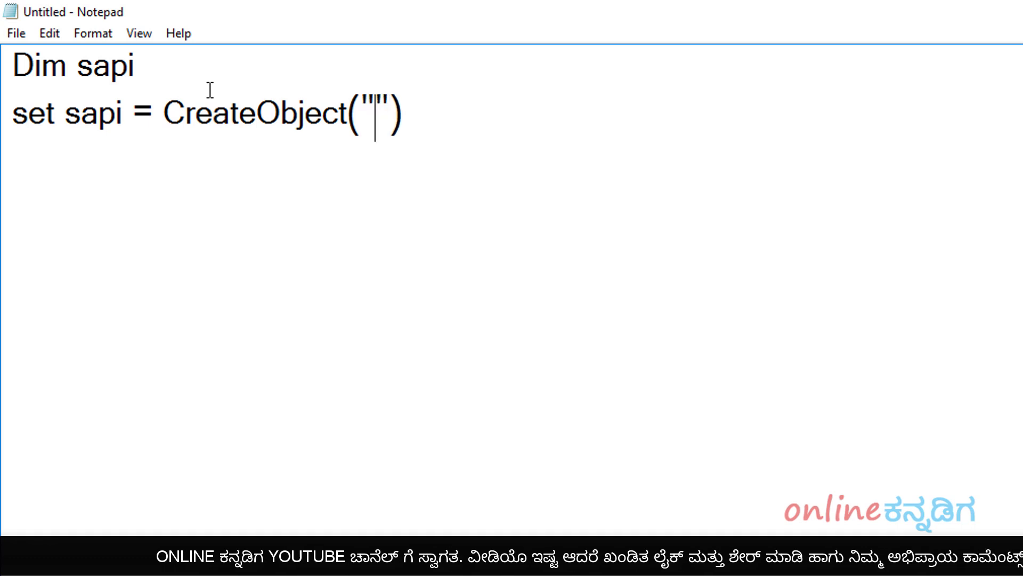
{"action": "type", "text": "sap"}
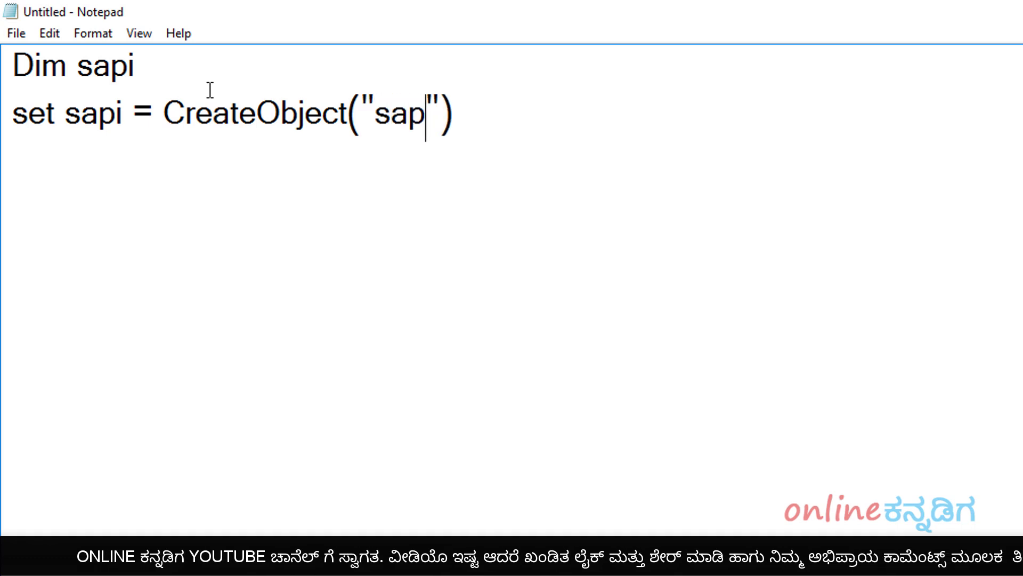
{"action": "type", "text": "i.sp"}
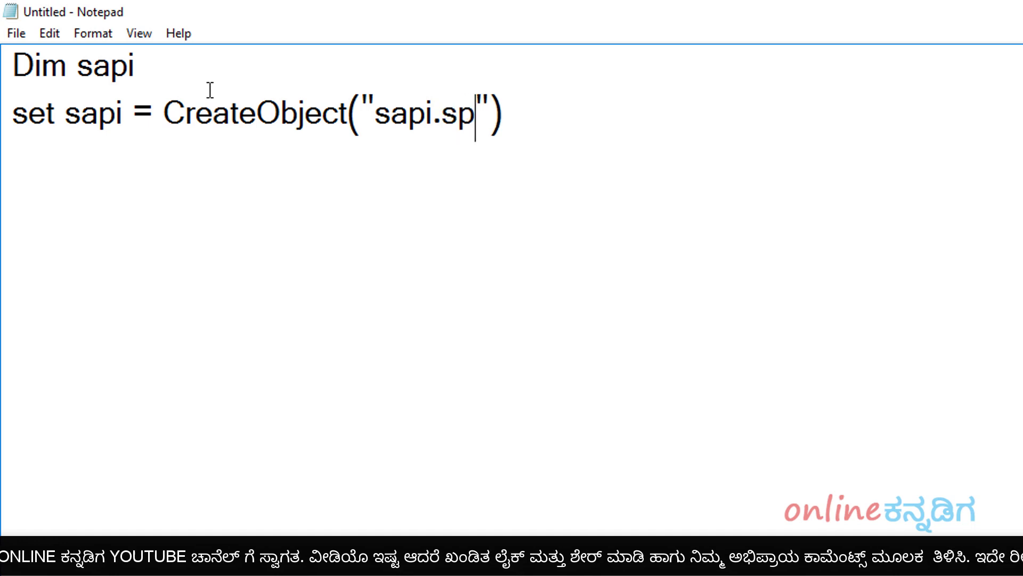
{"action": "type", "text": "voice"}
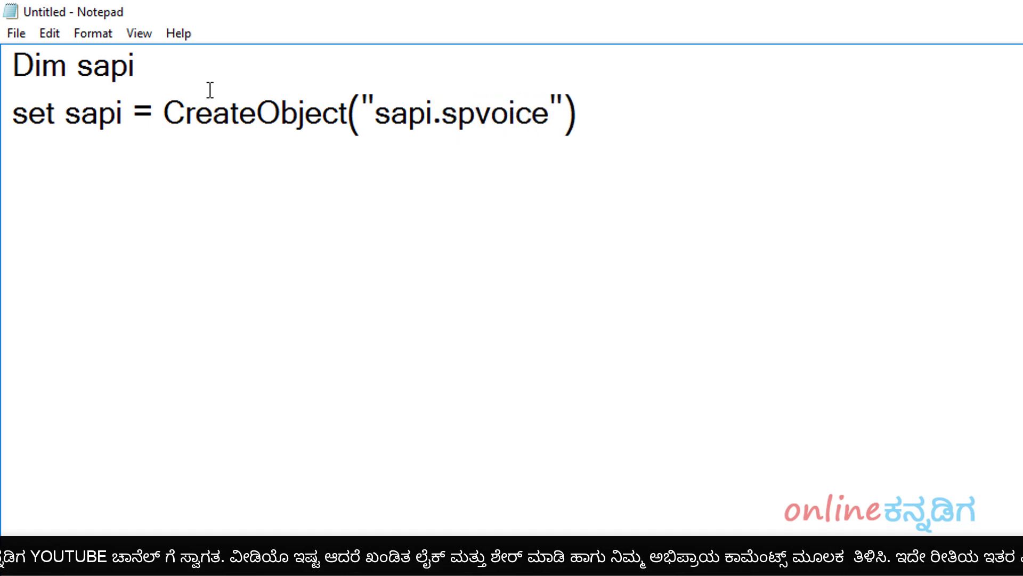
{"action": "left_click", "coordinate": [597, 122]}
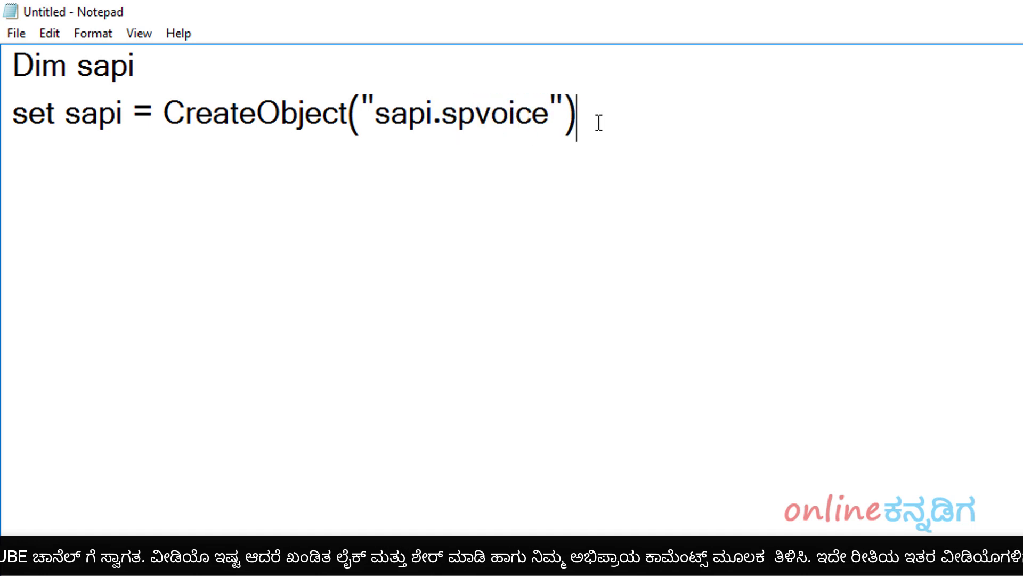
- Add the third line sapi.Speak "Welcome Online Kannadiga" and highlight the message text
{"action": "key", "text": "Return"}
{"action": "type", "text": "s"}
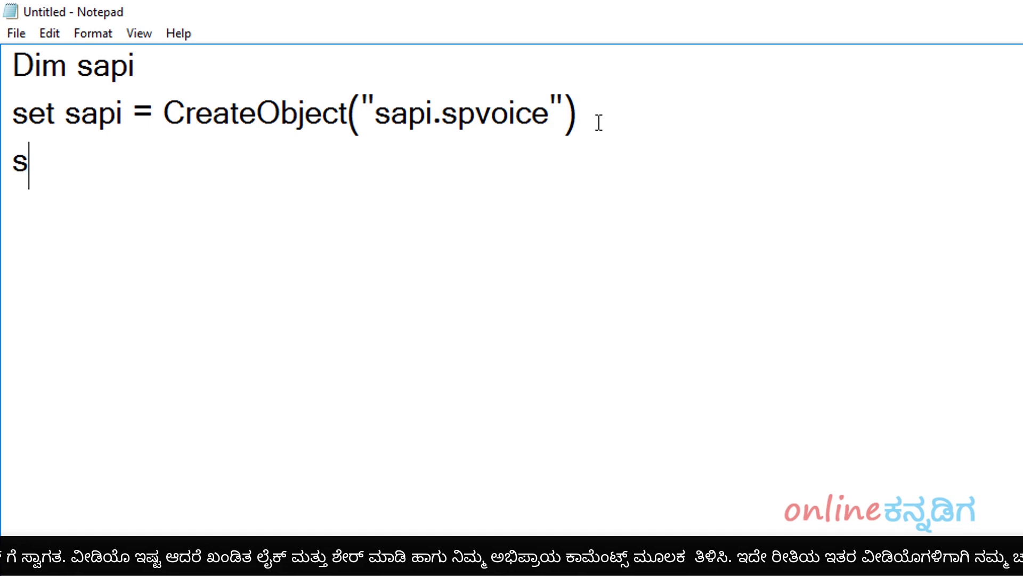
{"action": "type", "text": "api."}
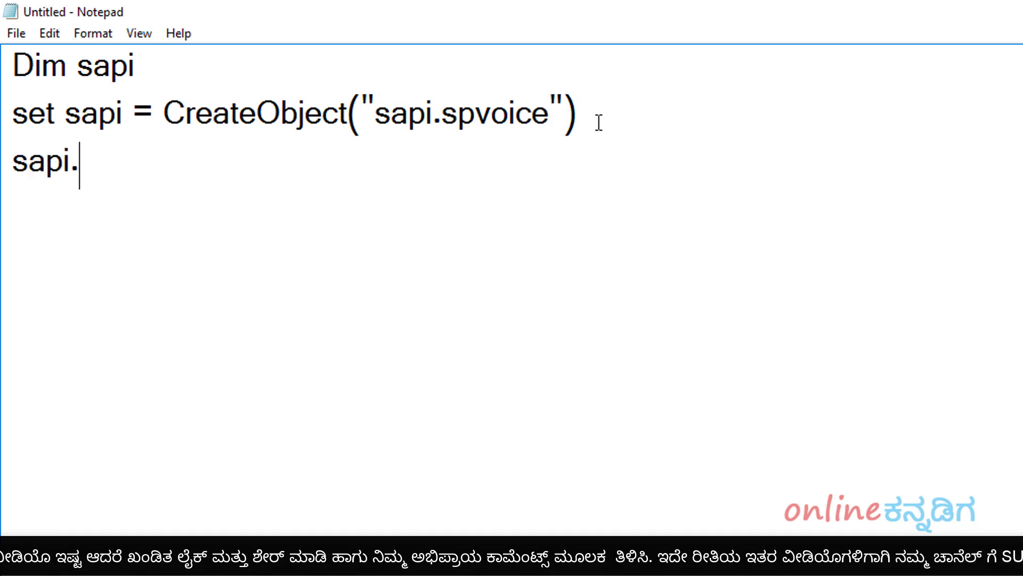
{"action": "type", "text": "Speak"}
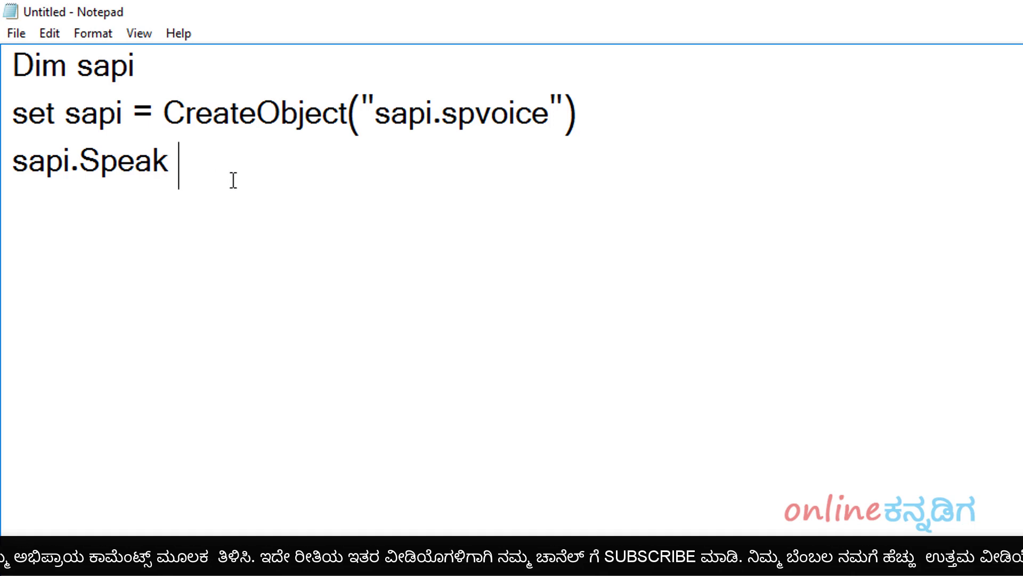
{"action": "type", "text": "\"\""}
{"action": "key", "text": "Left"}
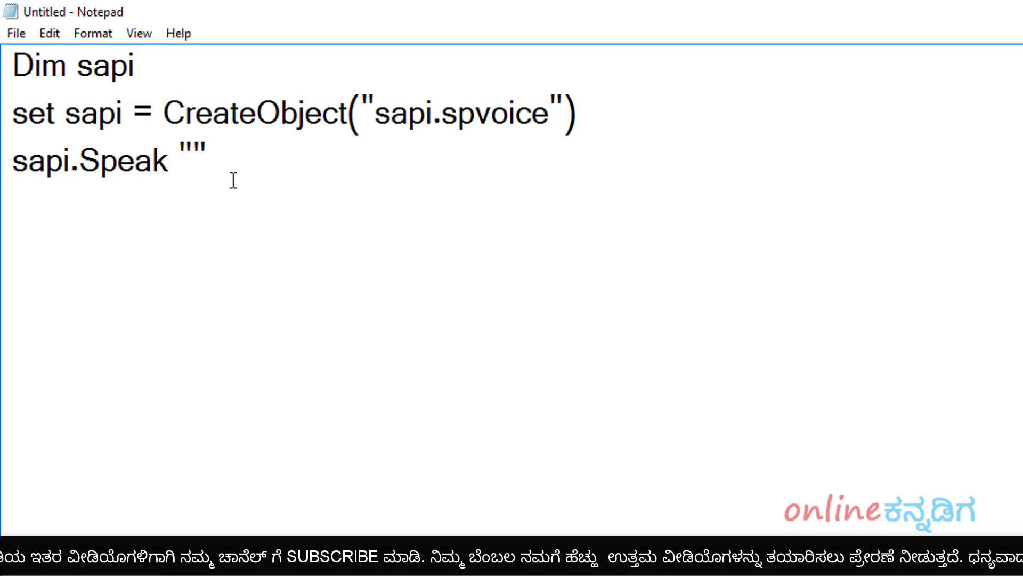
{"action": "type", "text": "Welcome"}
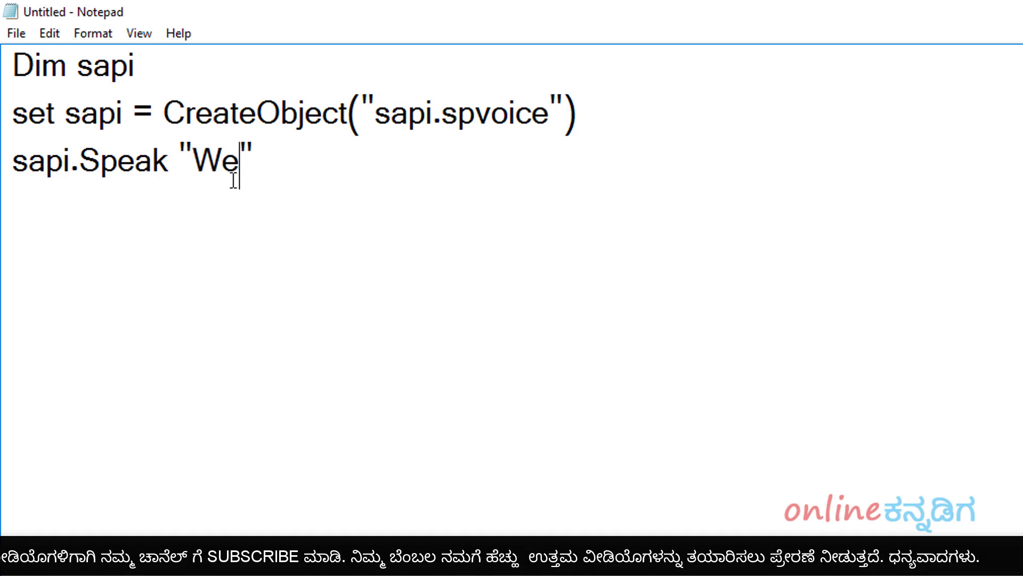
{"action": "type", "text": " Online"}
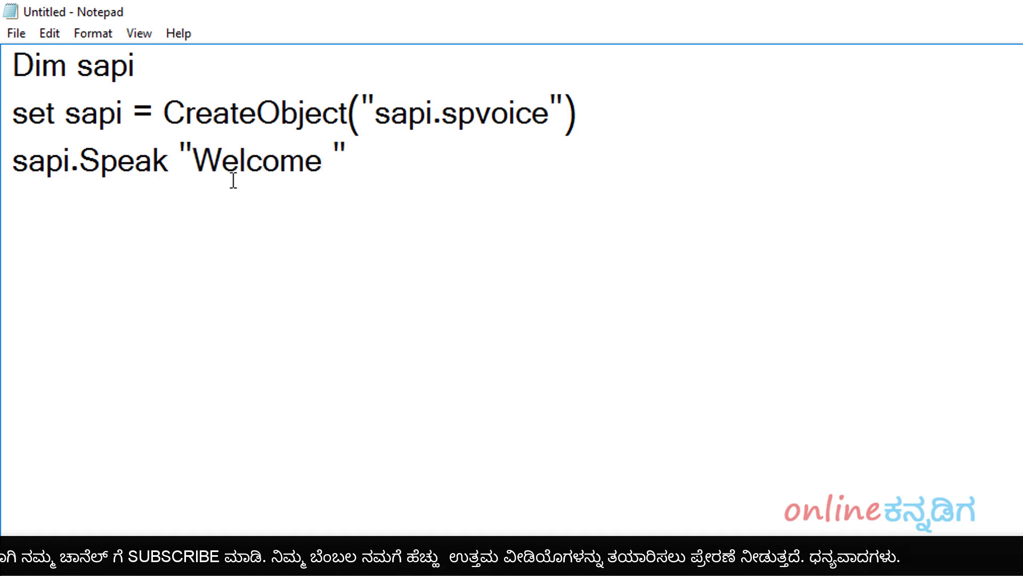
{"action": "type", "text": " Kannadi"}
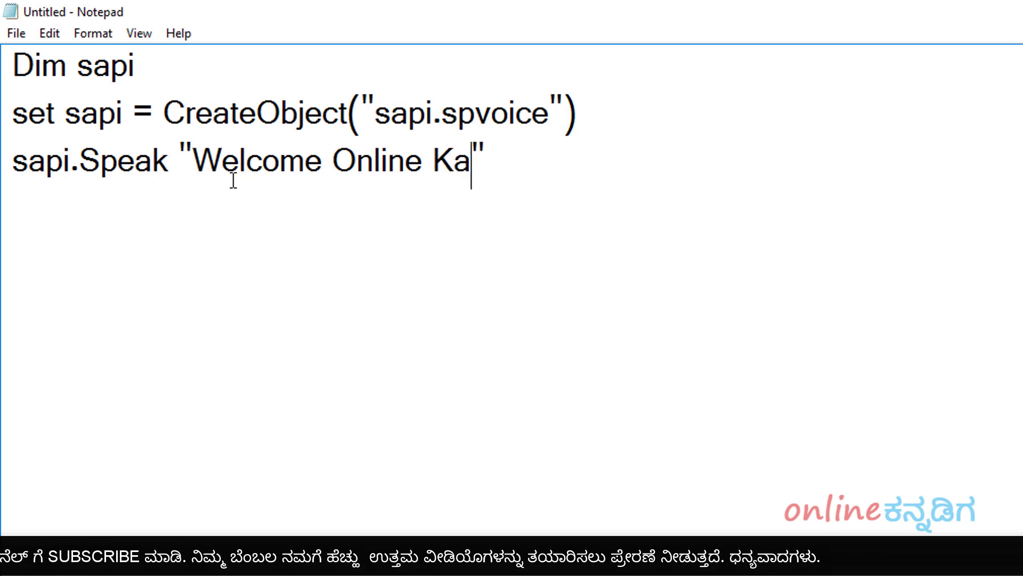
{"action": "type", "text": "ga"}
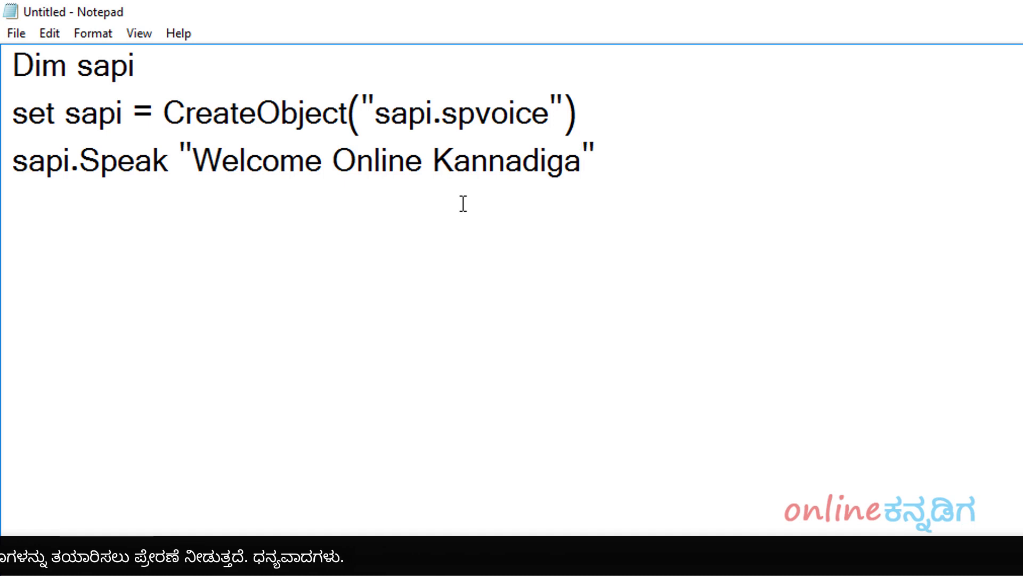
{"action": "left_click_drag", "start_coordinate": [572, 160], "coordinate": [198, 155]}
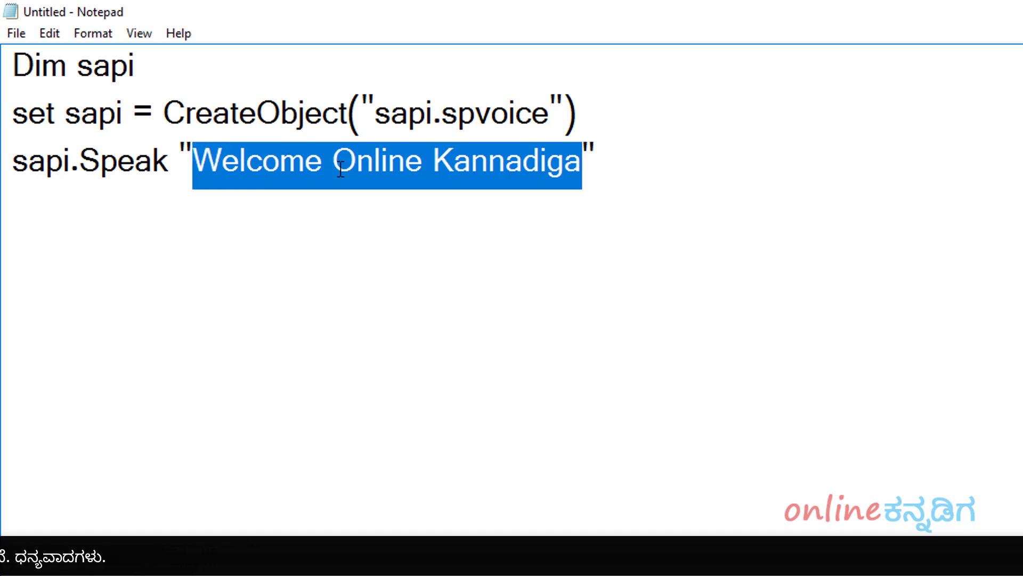
{"action": "left_click", "coordinate": [640, 180]}
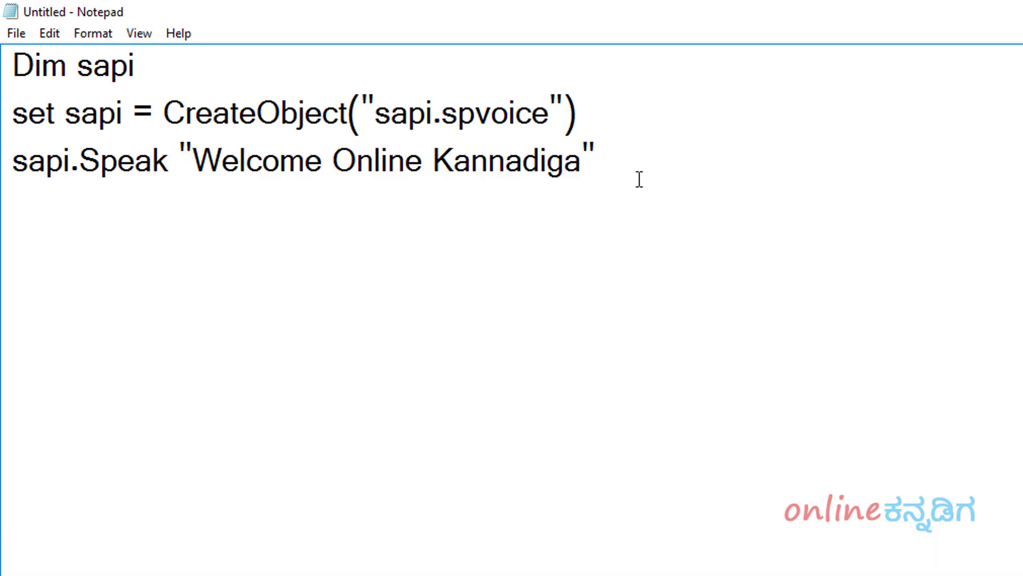
- Open Save As on the Music folder with Save as type set to All Files (*.*)
{"action": "left_click", "coordinate": [17, 33]}
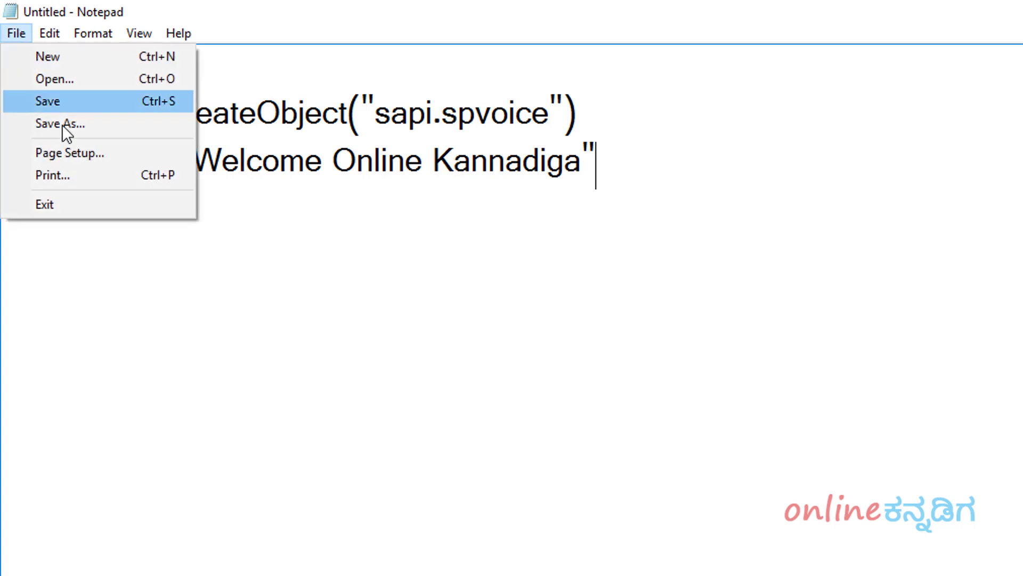
{"action": "left_click", "coordinate": [71, 102]}
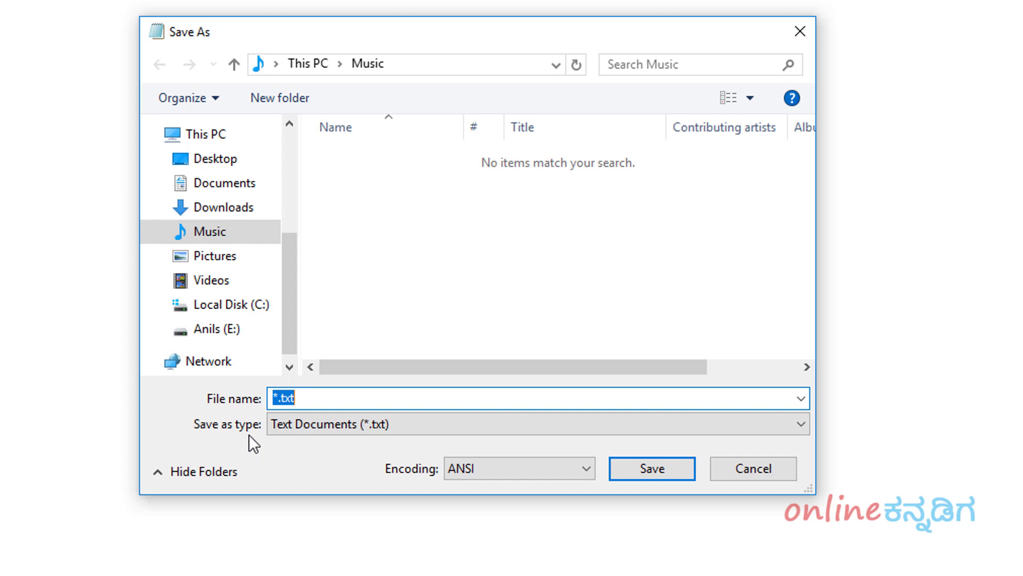
{"action": "left_click", "coordinate": [371, 426]}
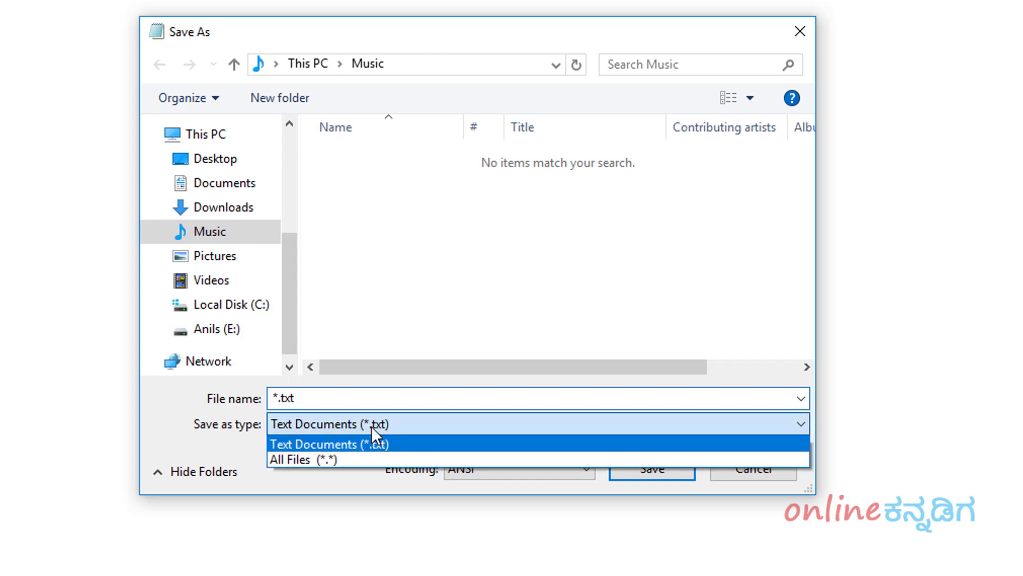
{"action": "left_click", "coordinate": [333, 460]}
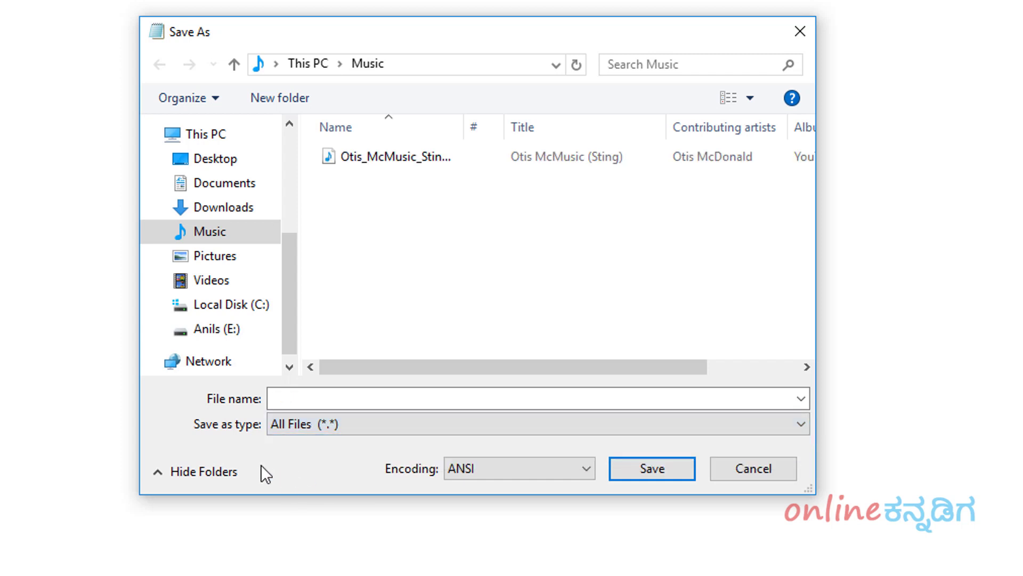
{"action": "left_click", "coordinate": [336, 392]}
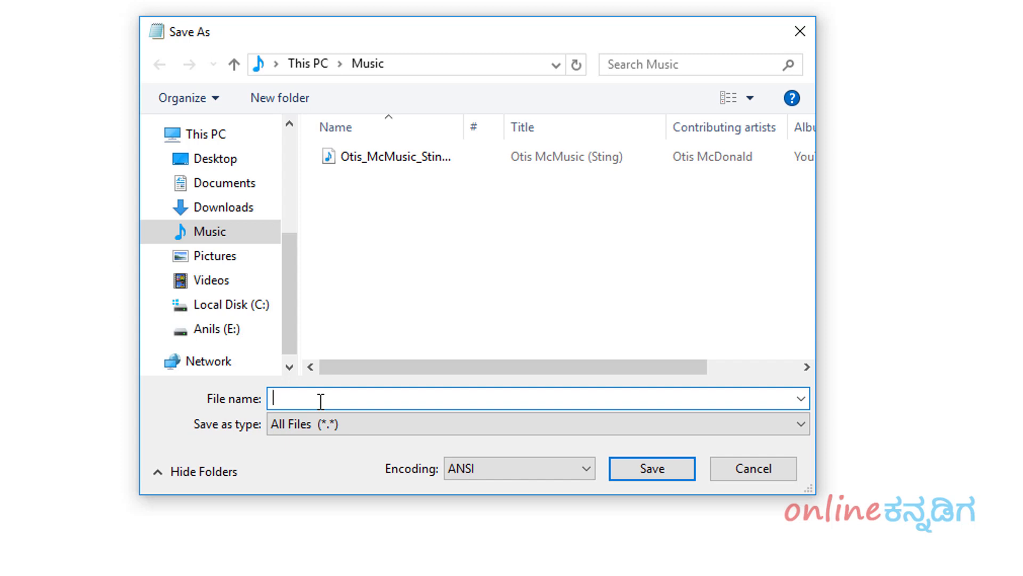
- Name the file 'welcome message.vbs', confirm the .vbs extension, and save it
{"action": "type", "text": "welcome message"}
{"action": "type", "text": "."}
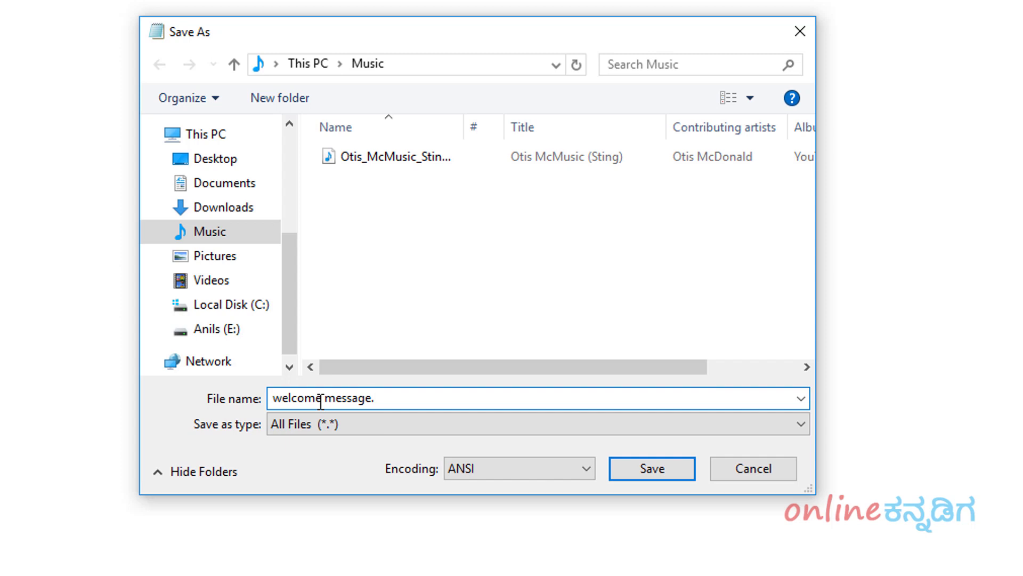
{"action": "type", "text": "vbs"}
{"action": "left_click_drag", "start_coordinate": [367, 399], "coordinate": [275, 396]}
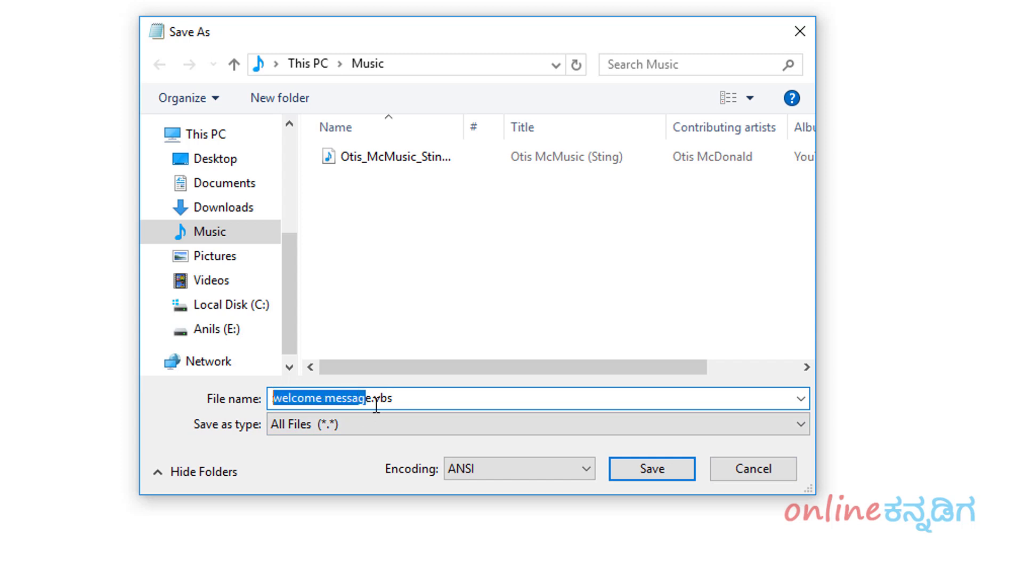
{"action": "left_click_drag", "start_coordinate": [373, 400], "coordinate": [261, 393]}
{"action": "left_click", "coordinate": [372, 400]}
{"action": "key", "text": "shift+End"}
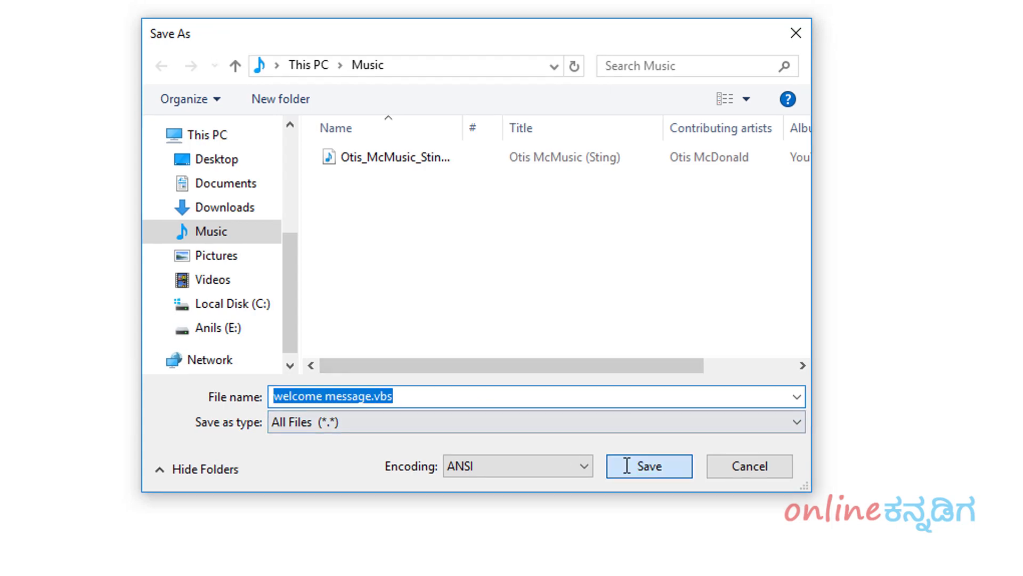
{"action": "left_click", "coordinate": [627, 466]}
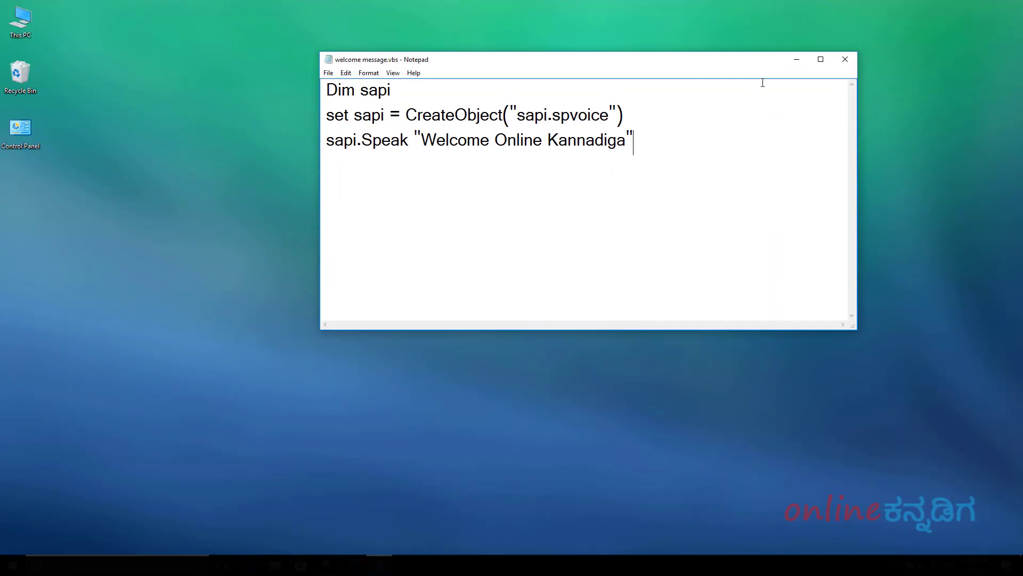
- Close Notepad and open This PC from the desktop
{"action": "left_click", "coordinate": [855, 57]}
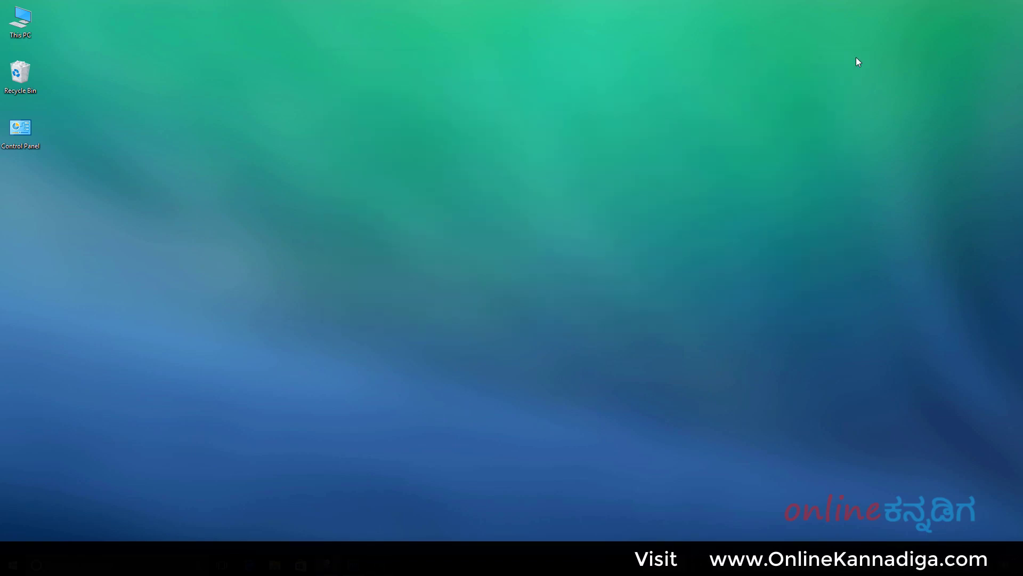
{"action": "double_click", "coordinate": [24, 35]}
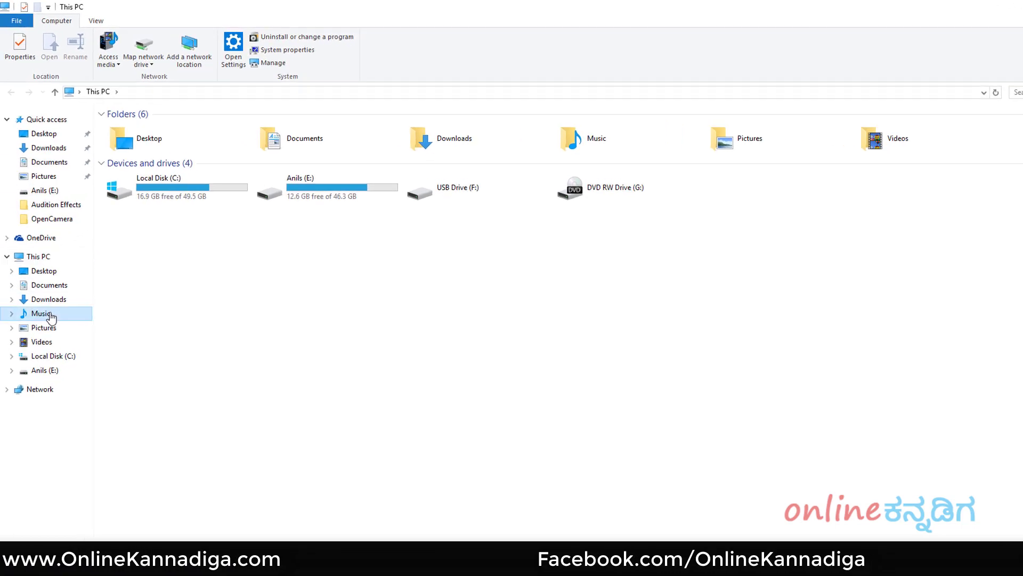
- Go to the Music folder and select welcome message.vbs
{"action": "left_click", "coordinate": [39, 283]}
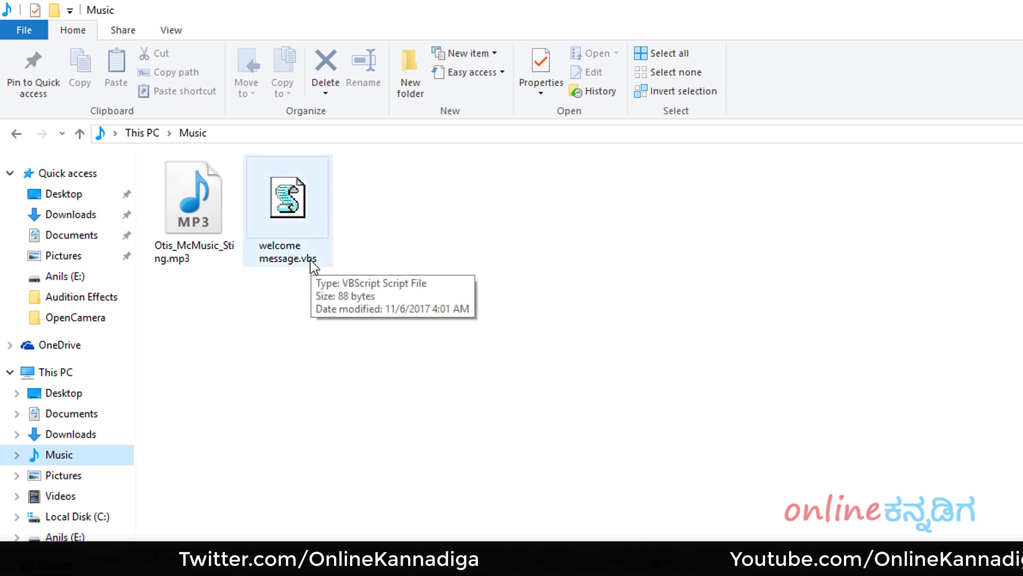
{"action": "left_click", "coordinate": [307, 245]}
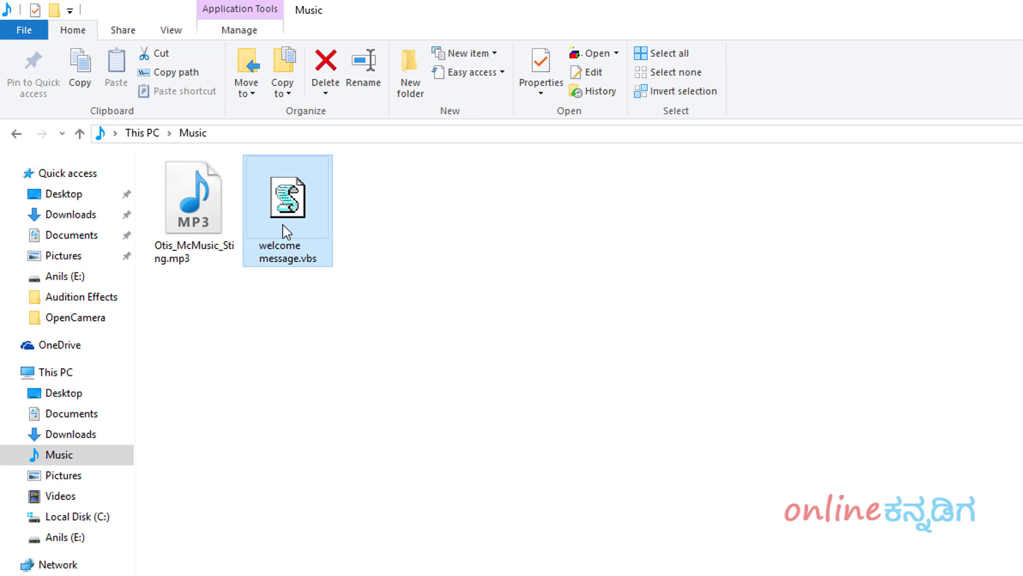
{"action": "right_click", "coordinate": [283, 224]}
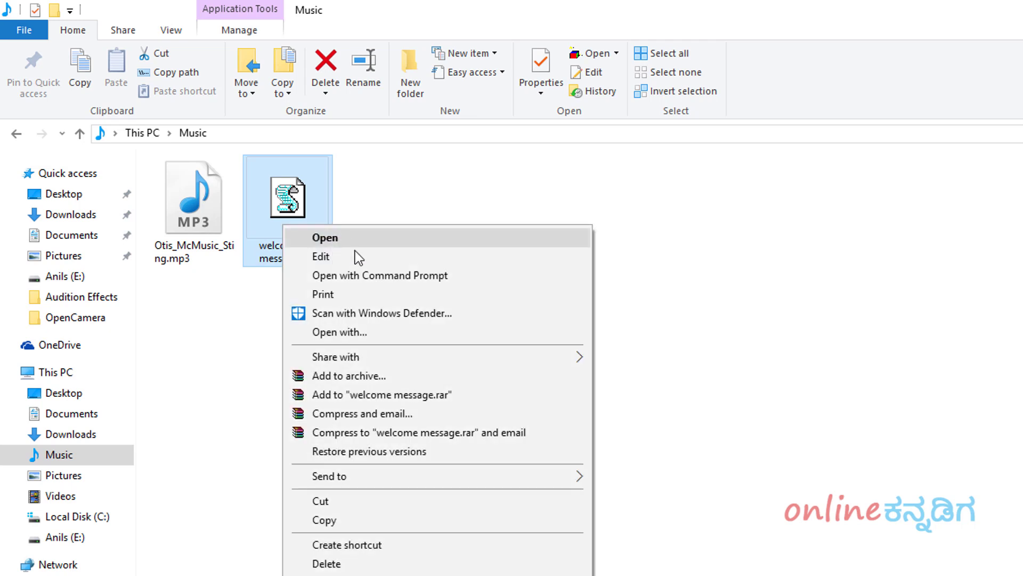
{"action": "left_click", "coordinate": [352, 254]}
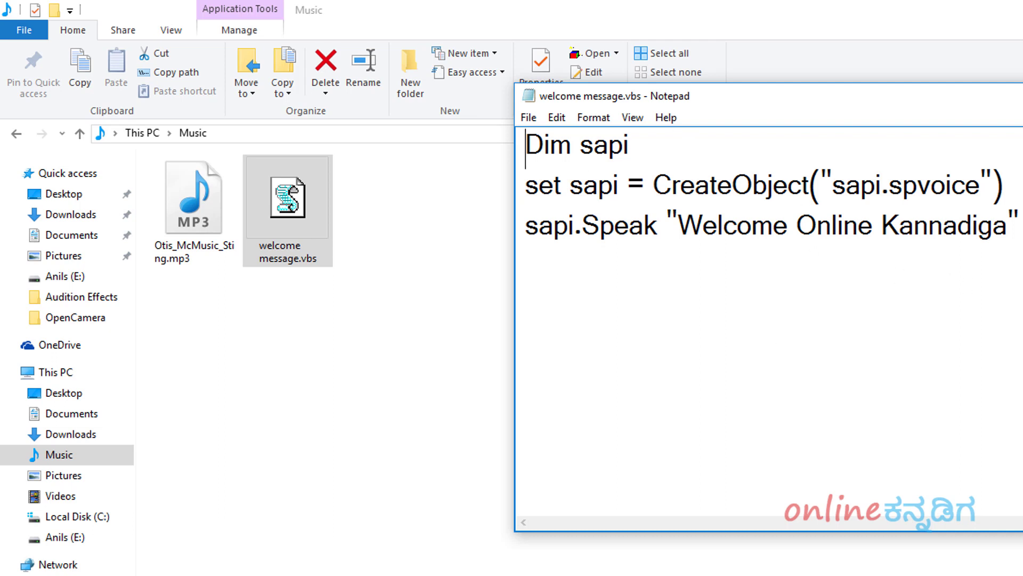
{"action": "key", "text": "alt+F4"}
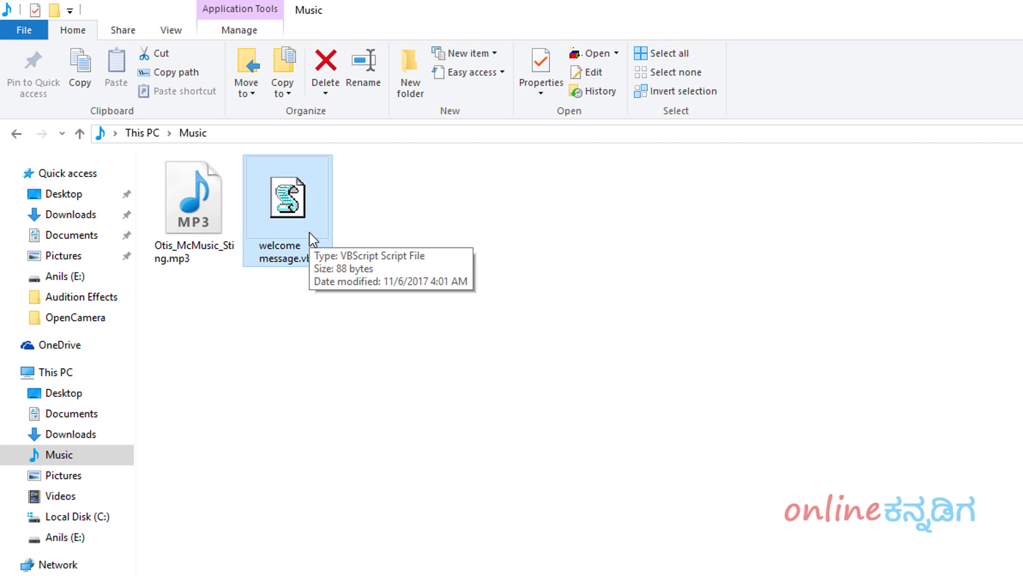
- Send welcome message.vbs to Desktop (create shortcut)
{"action": "left_click", "coordinate": [348, 330]}
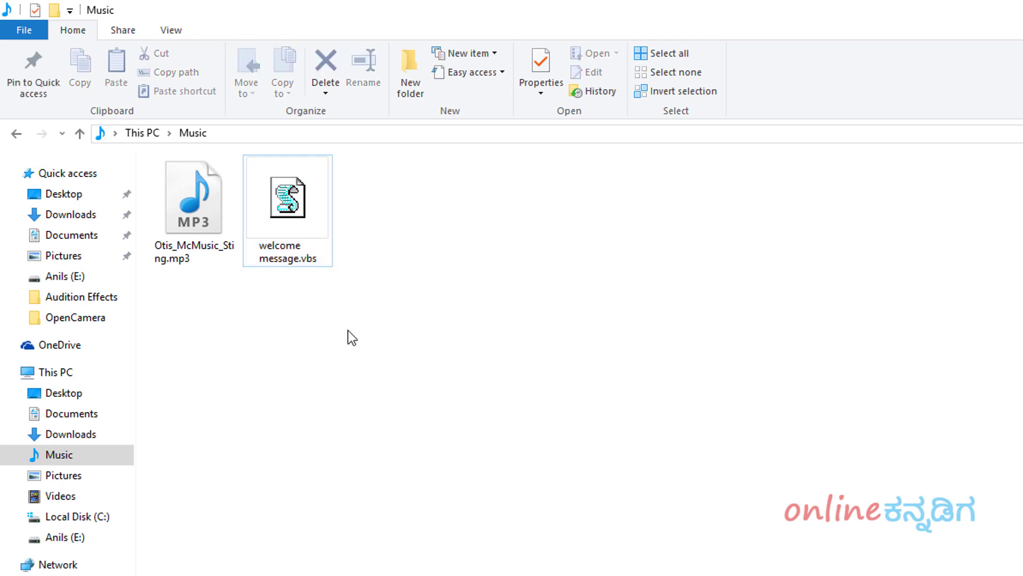
{"action": "left_click", "coordinate": [304, 225]}
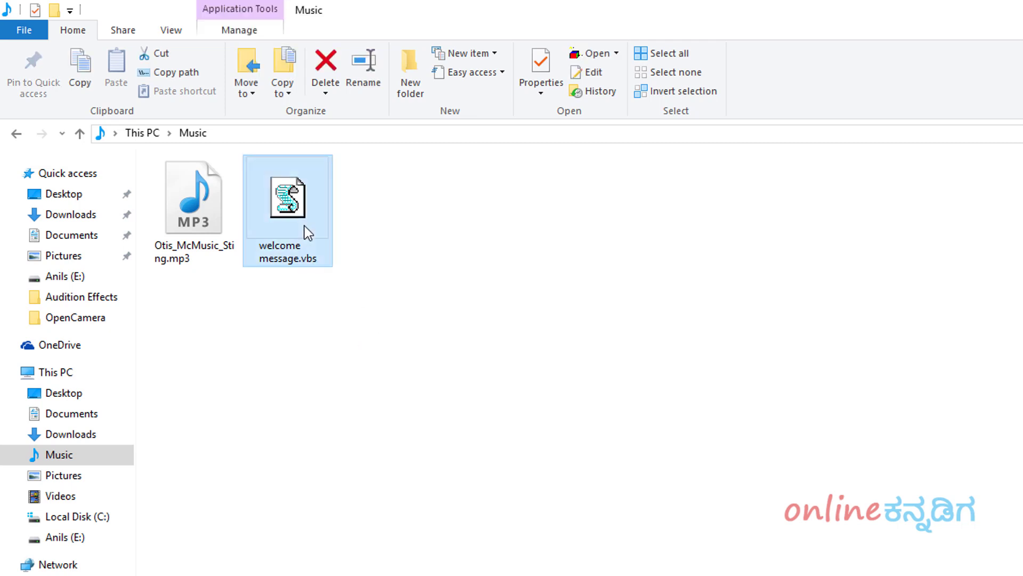
{"action": "right_click", "coordinate": [305, 226]}
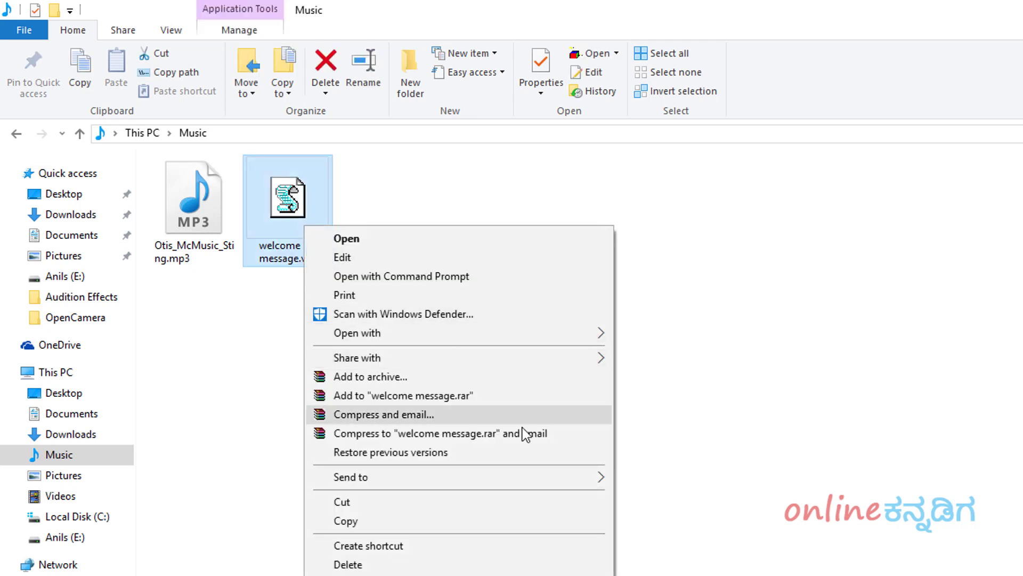
{"action": "mouse_move", "coordinate": [518, 483]}
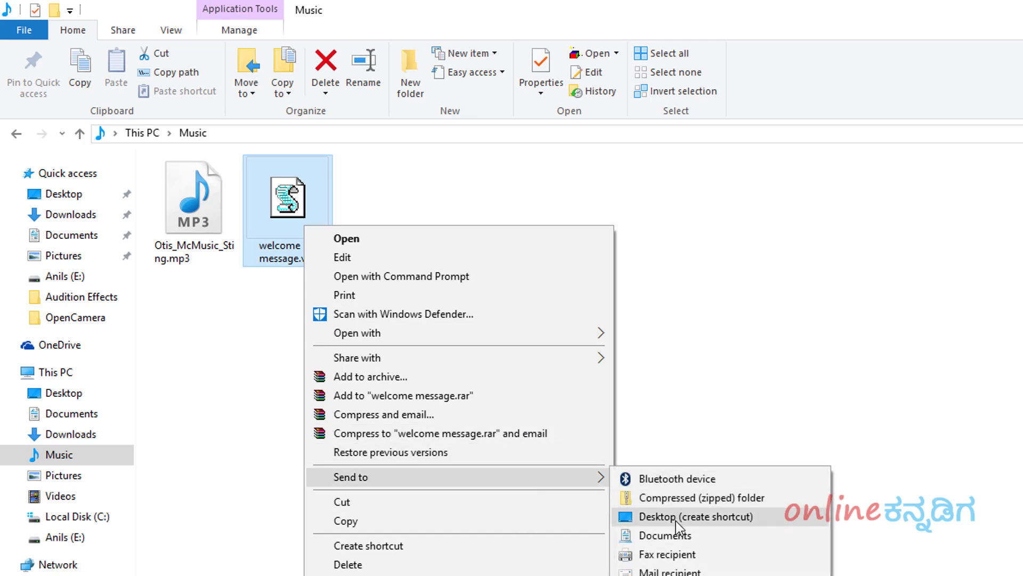
{"action": "left_click", "coordinate": [728, 516]}
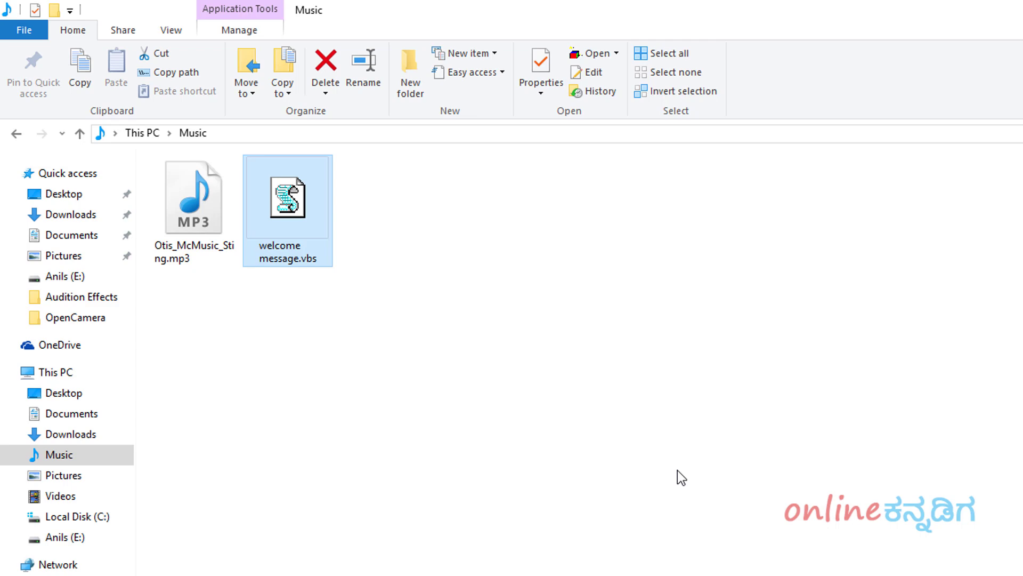
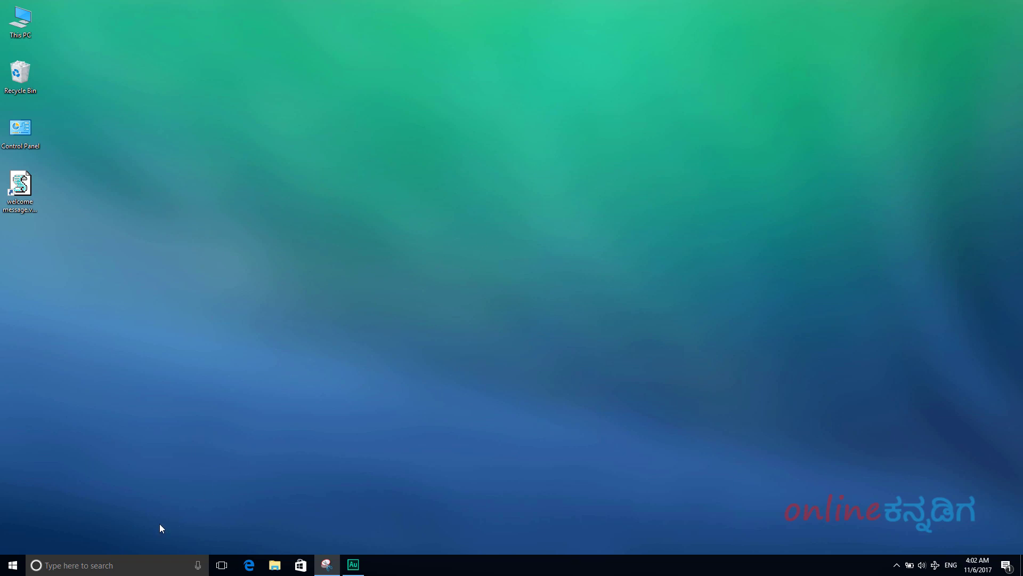
- Run shell:startup from the Run dialog to open the current user's Startup folder
{"action": "left_click", "coordinate": [104, 564]}
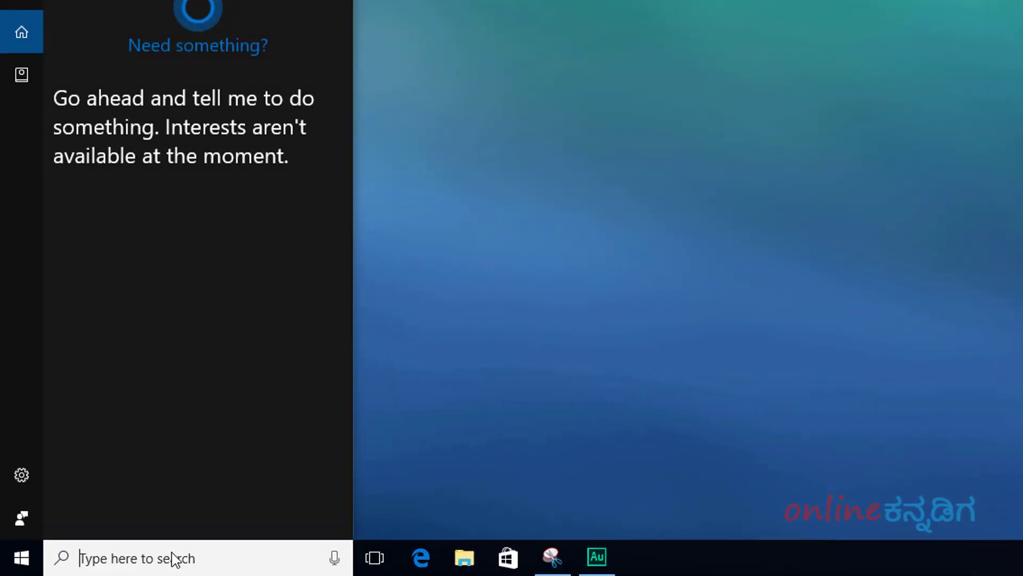
{"action": "type", "text": "run"}
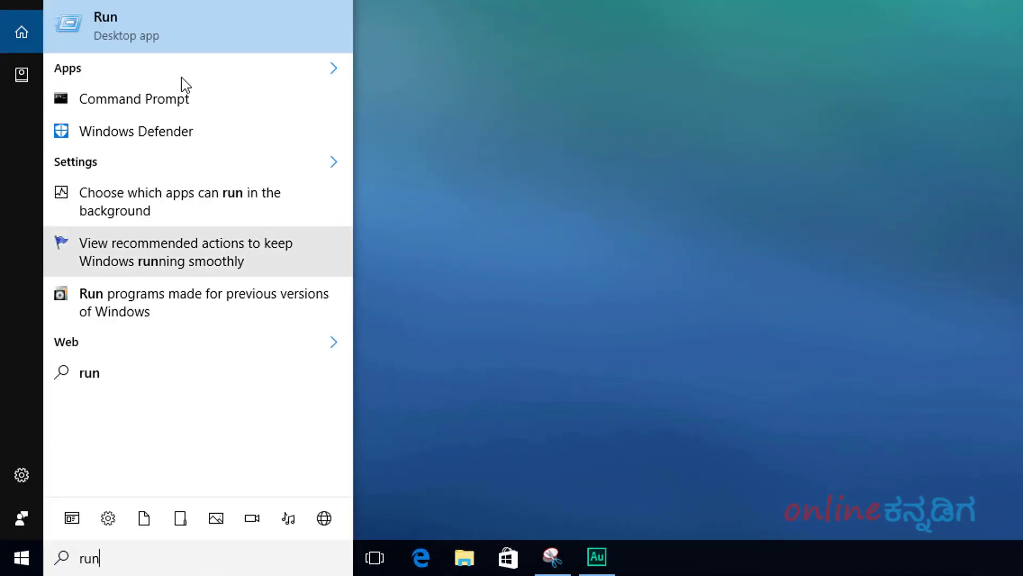
{"action": "left_click", "coordinate": [183, 46]}
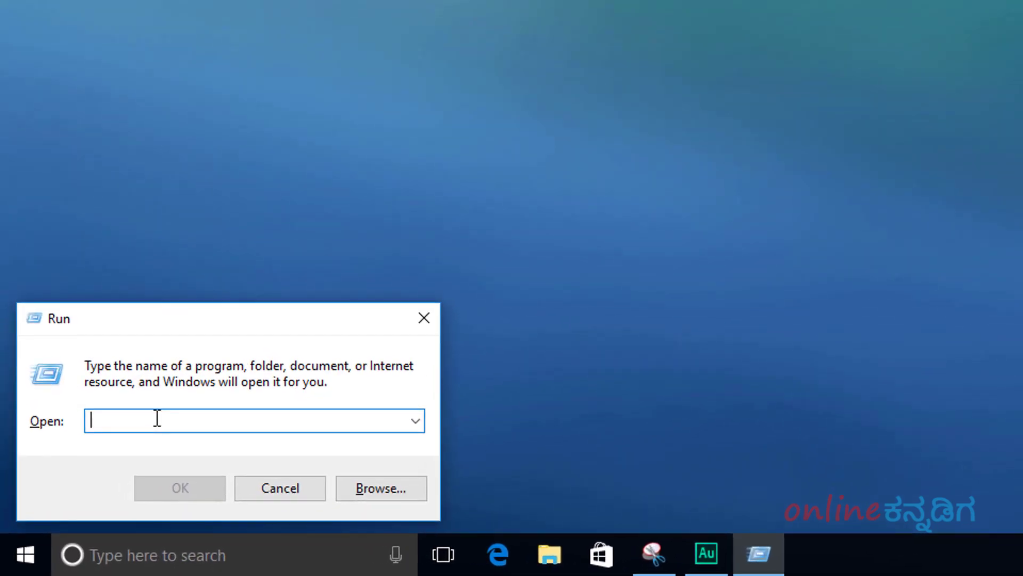
{"action": "type", "text": "shell"}
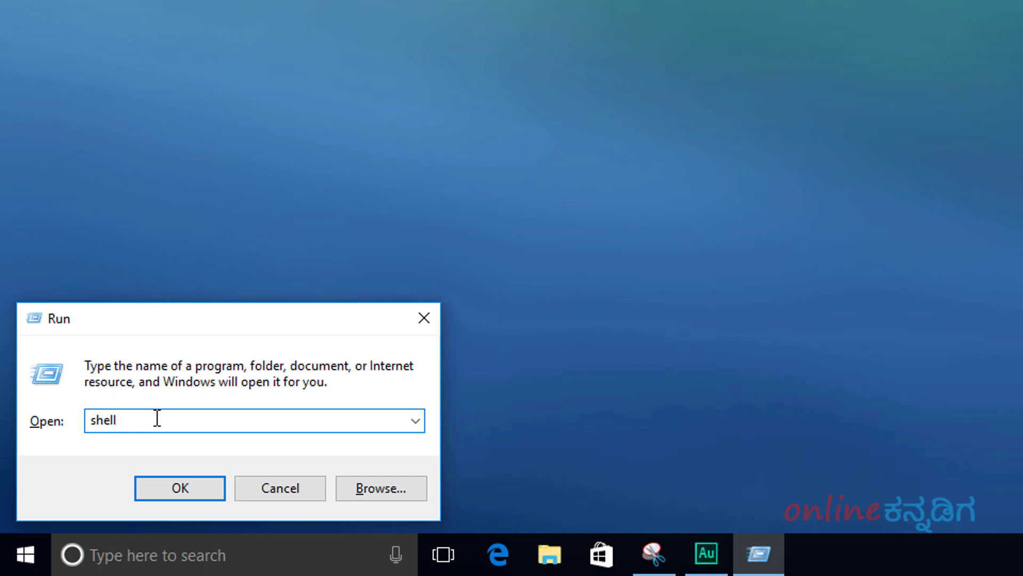
{"action": "type", "text": ":startup"}
{"action": "left_click", "coordinate": [178, 486]}
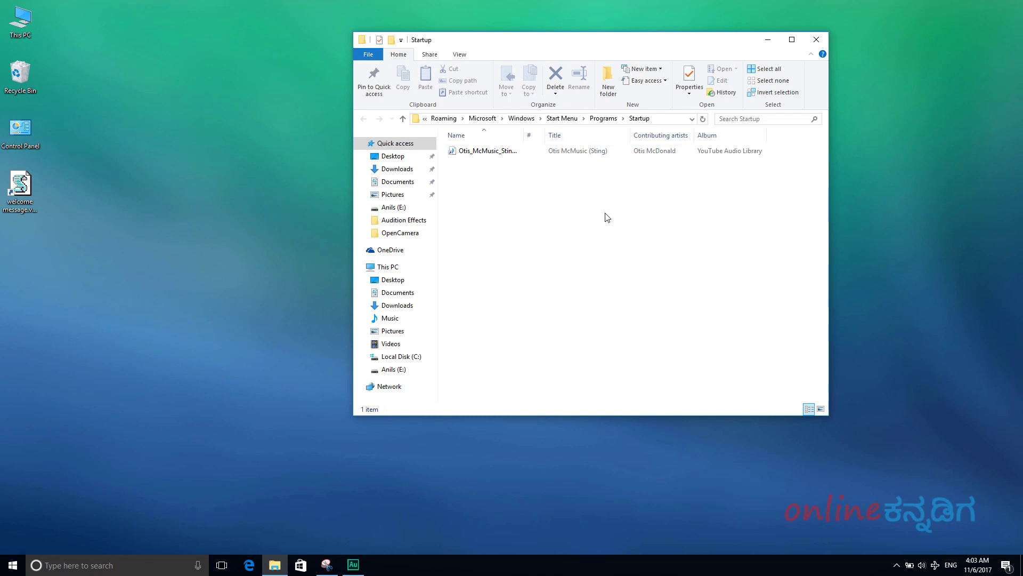
- Move the welcome message shortcut from the desktop into Startup, then close the folder window
{"action": "left_click", "coordinate": [25, 209]}
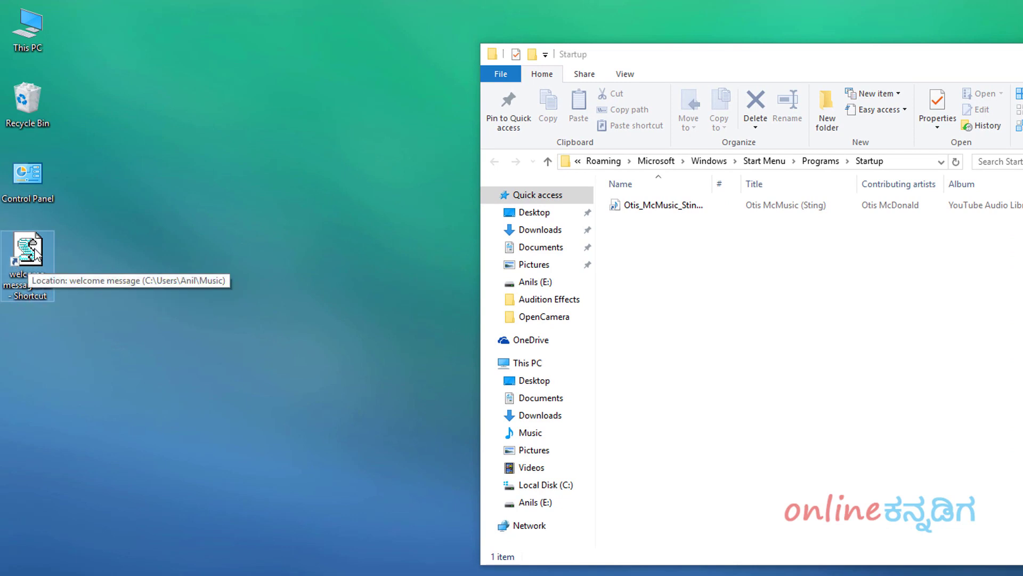
{"action": "left_click_drag", "start_coordinate": [34, 253], "coordinate": [774, 336]}
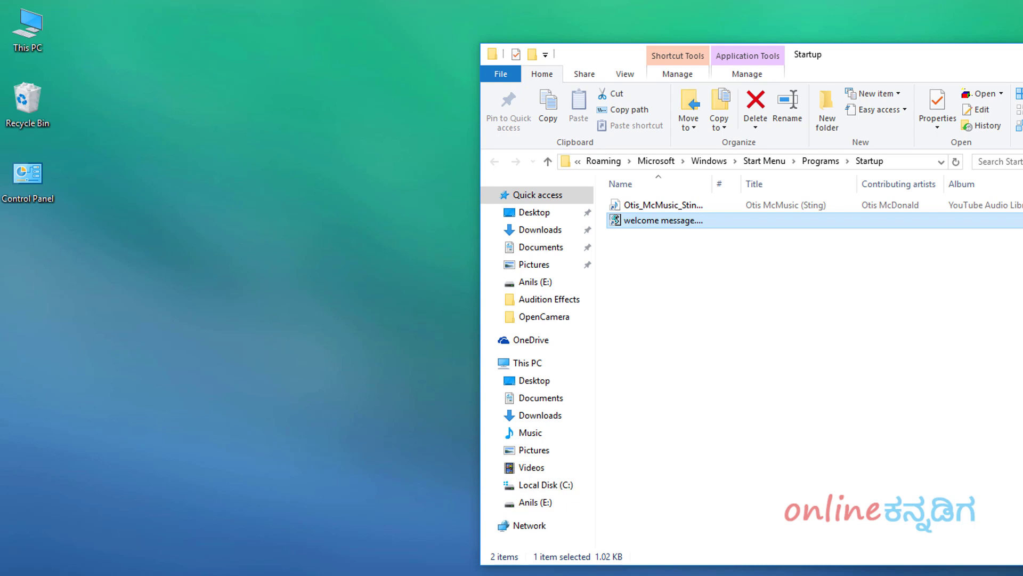
{"action": "key", "text": "alt+F4"}
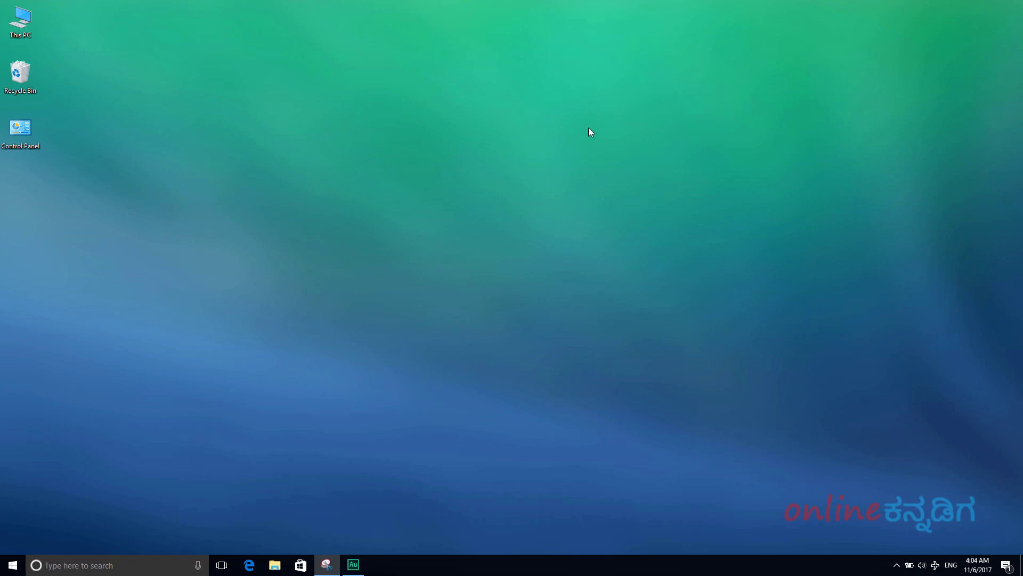
- Open welcome message.vbs from This PC > Music in Notepad using Edit
{"action": "double_click", "coordinate": [20, 22]}
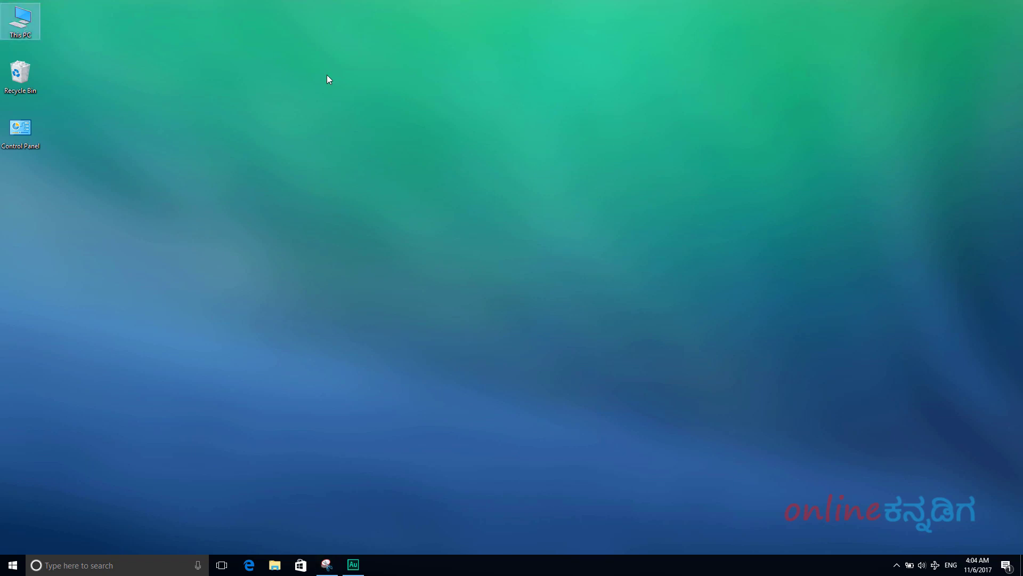
{"action": "left_click_drag", "start_coordinate": [652, 34], "coordinate": [654, 1]}
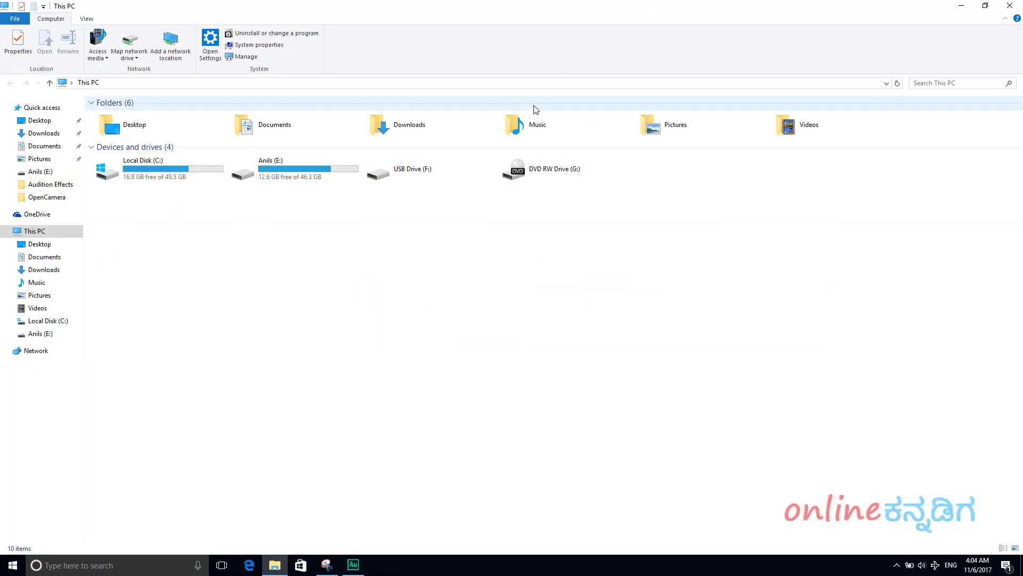
{"action": "double_click", "coordinate": [597, 136]}
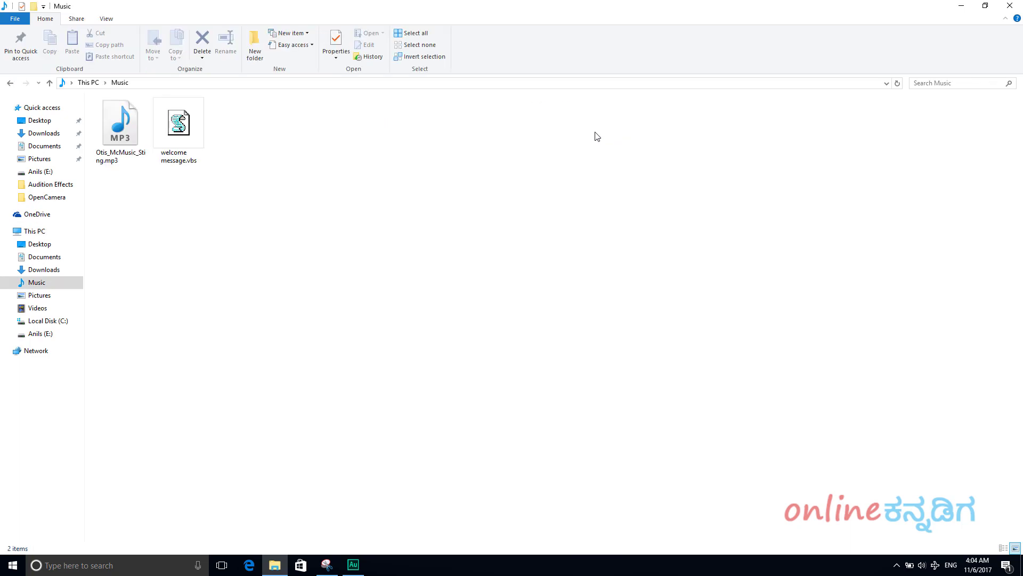
{"action": "left_click", "coordinate": [194, 130]}
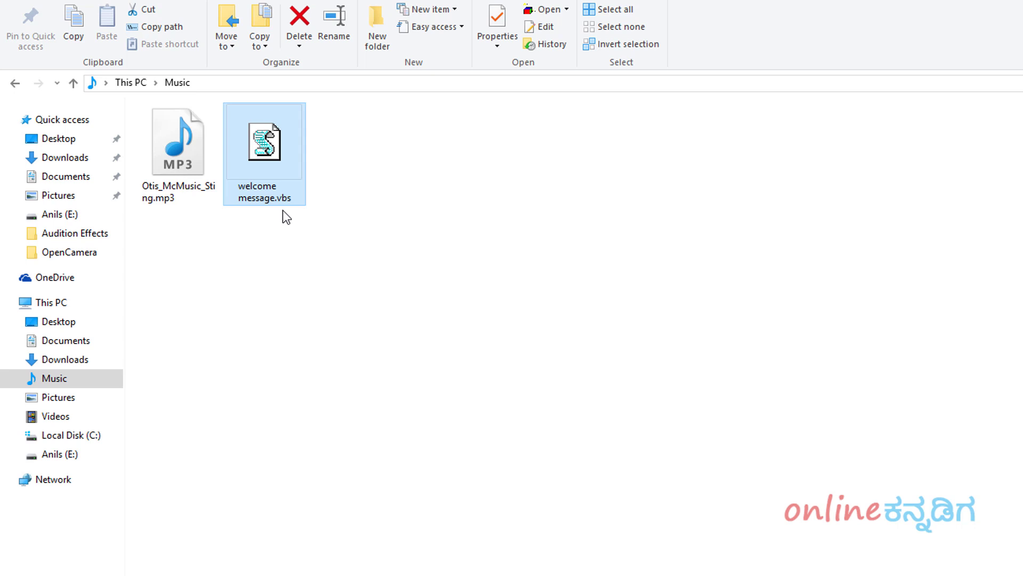
{"action": "right_click", "coordinate": [290, 172]}
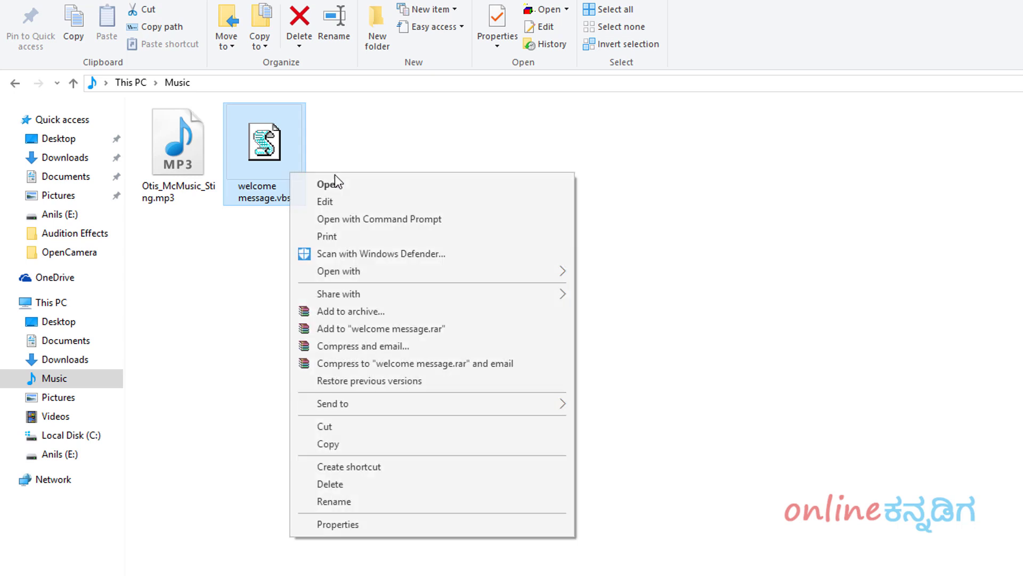
{"action": "left_click", "coordinate": [366, 201]}
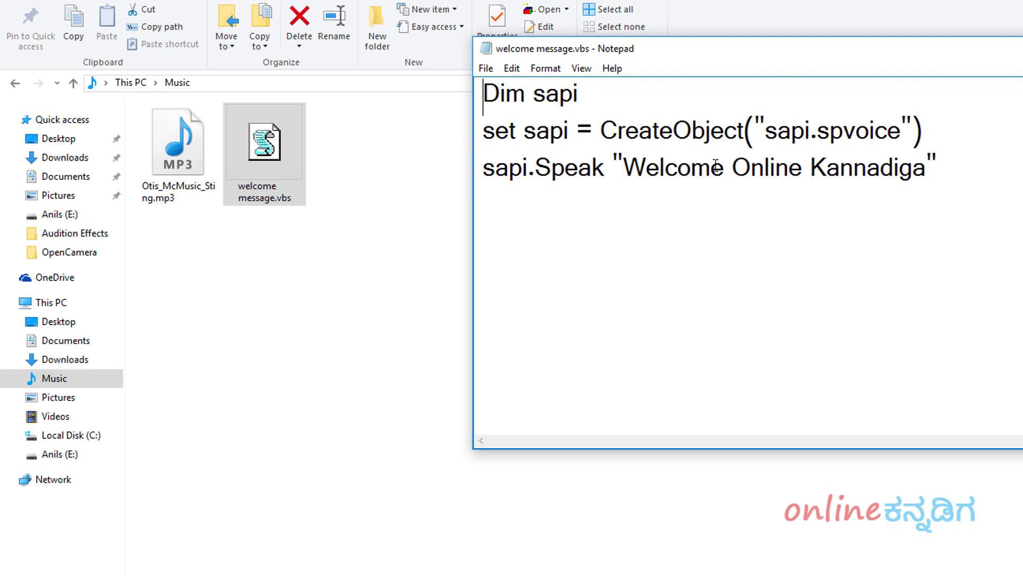
- Replace the greeting 'Welcome Online Kannadiga' with 'Welcome' followed by the new person's name
{"action": "left_click_drag", "start_coordinate": [622, 170], "coordinate": [924, 164]}
{"action": "key", "text": "Delete"}
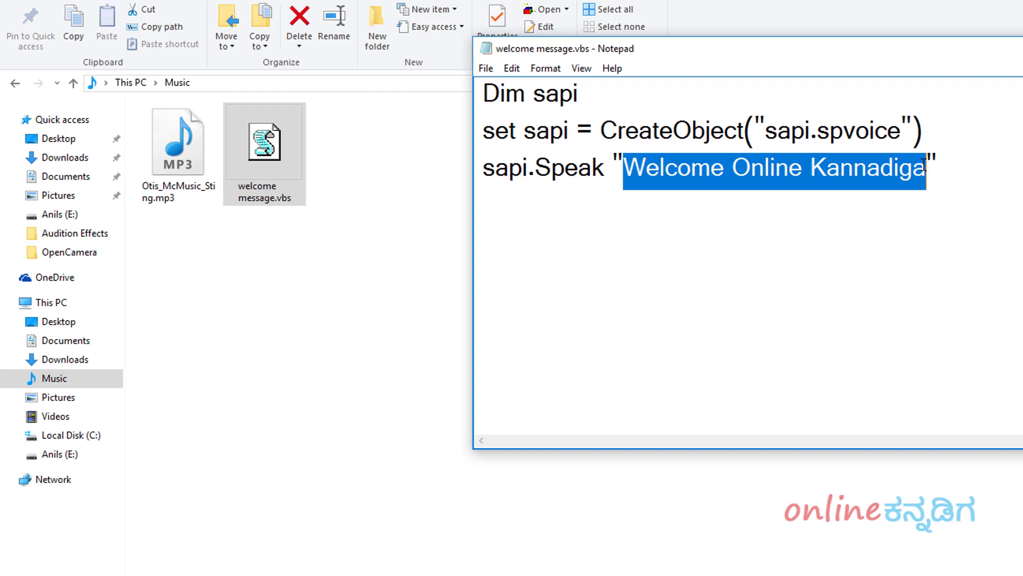
{"action": "type", "text": "Welco"}
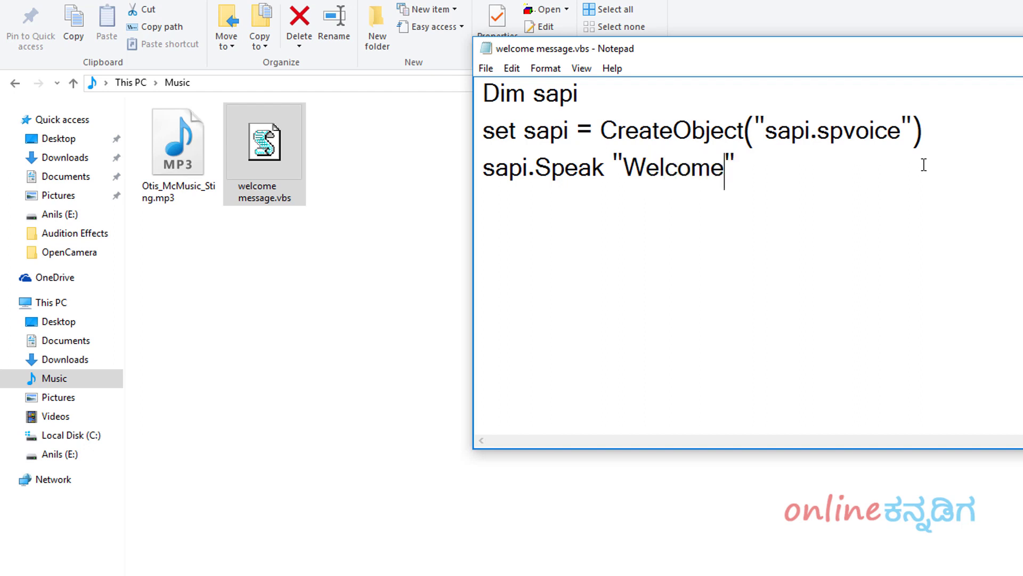
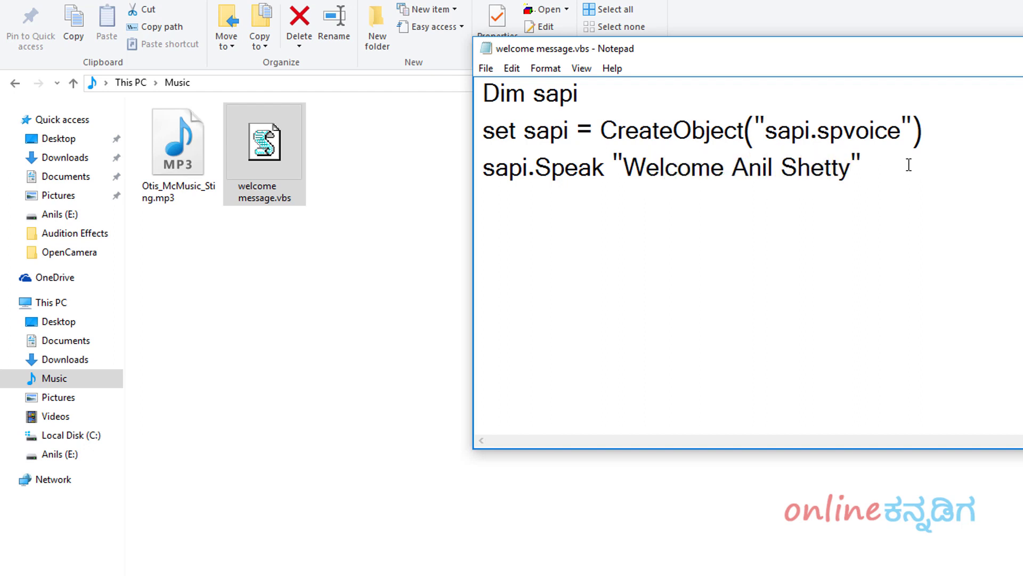
- Save the script, then close Notepad and the Music folder window
{"action": "left_click", "coordinate": [486, 68]}
{"action": "left_click", "coordinate": [498, 126]}
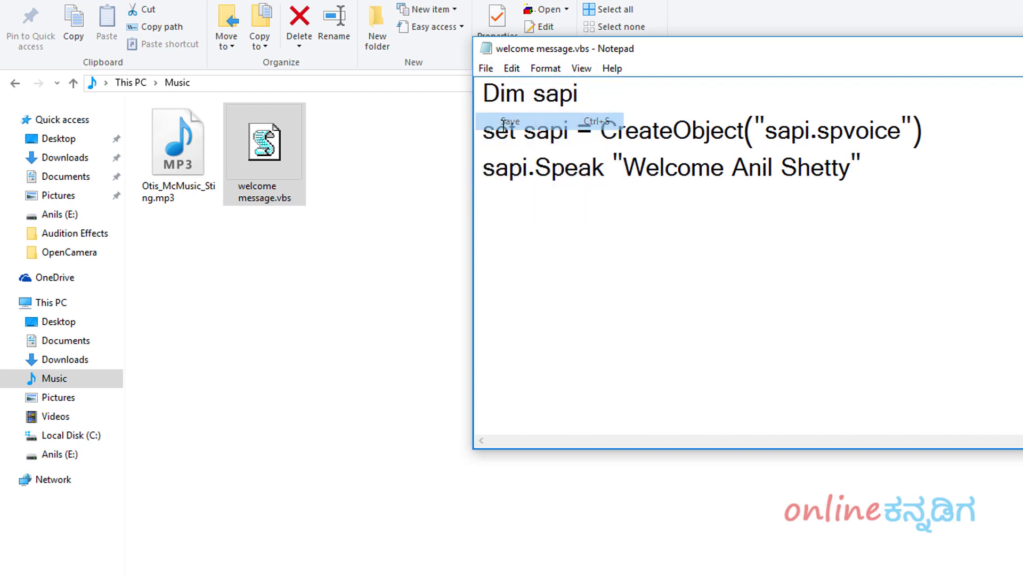
{"action": "key", "text": "alt+F4"}
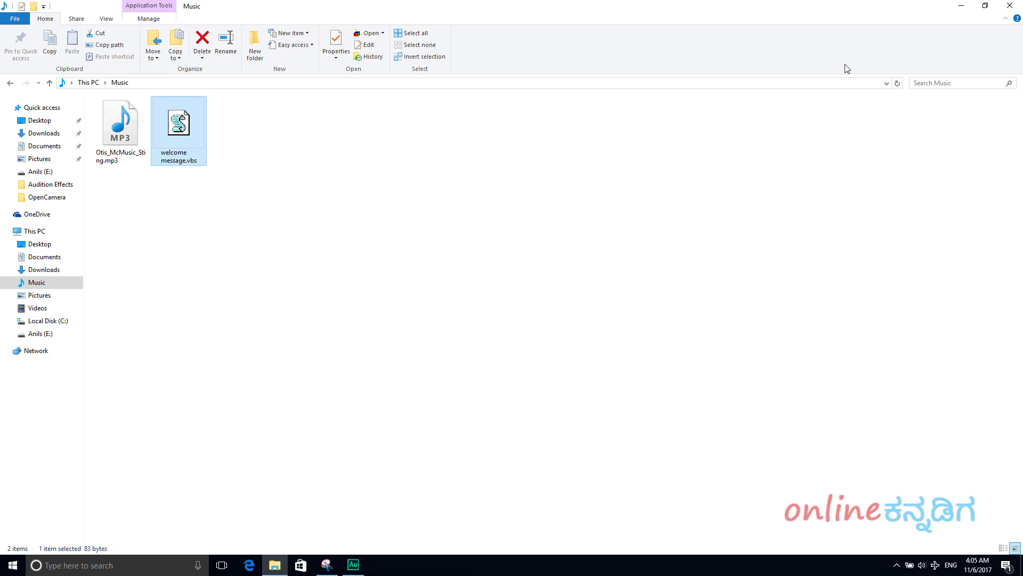
{"action": "left_click", "coordinate": [1008, 5]}
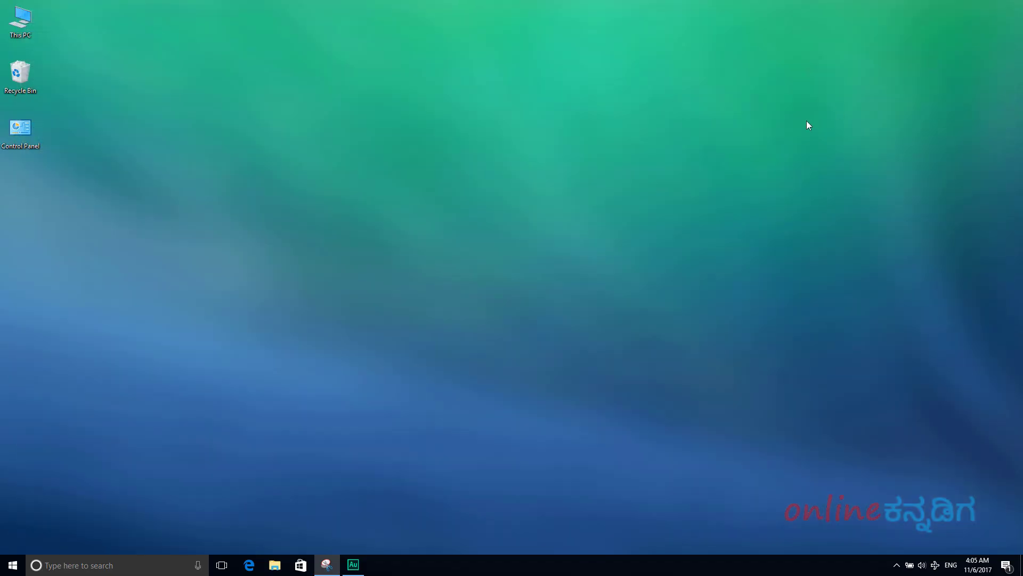